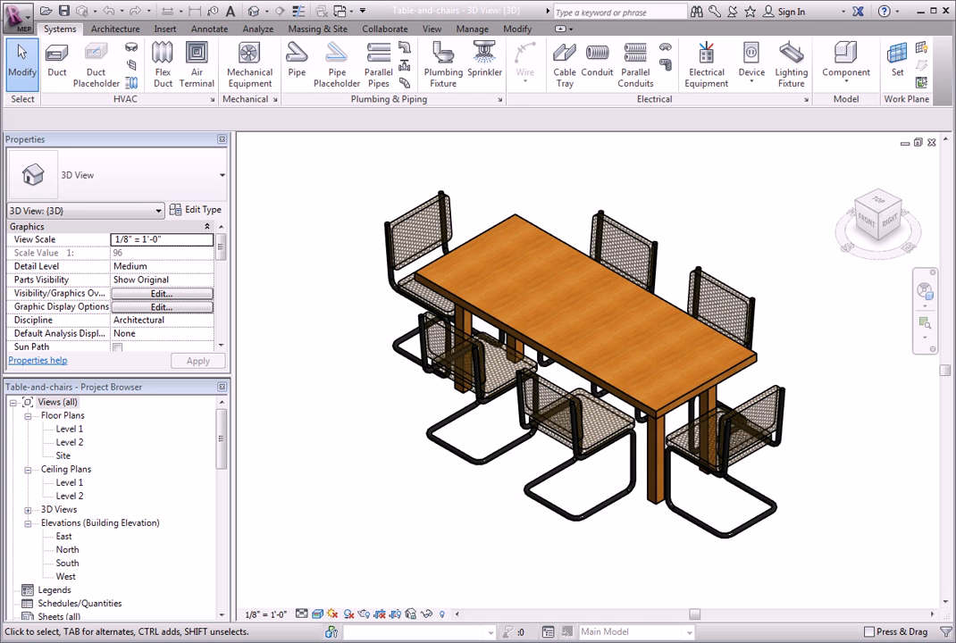
# Select the Breuer chair at the table's far-left corner and review its instance properties, including Comments and Mark
pyautogui.click(538, 225)
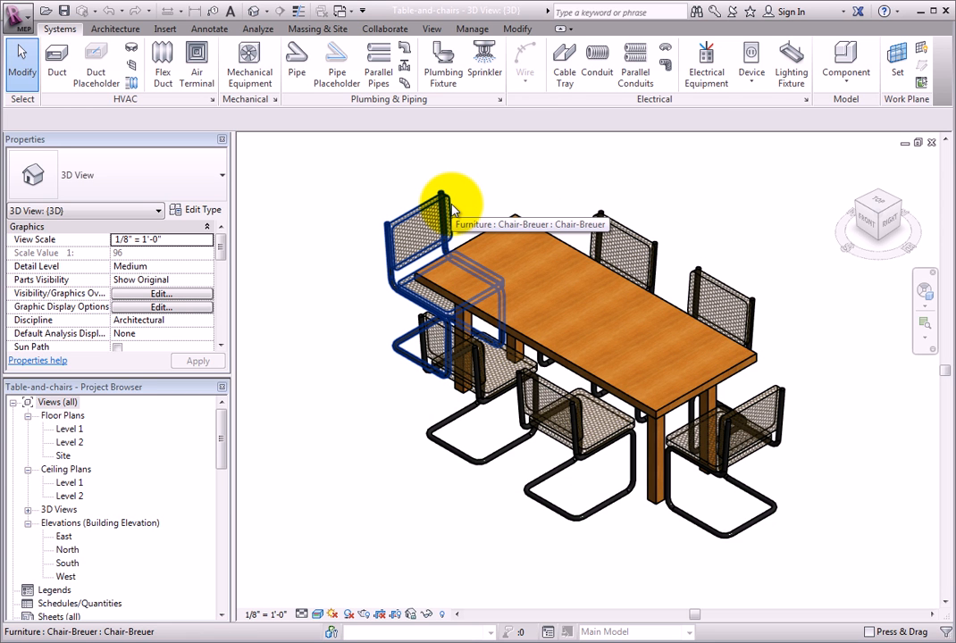
pyautogui.click(451, 209)
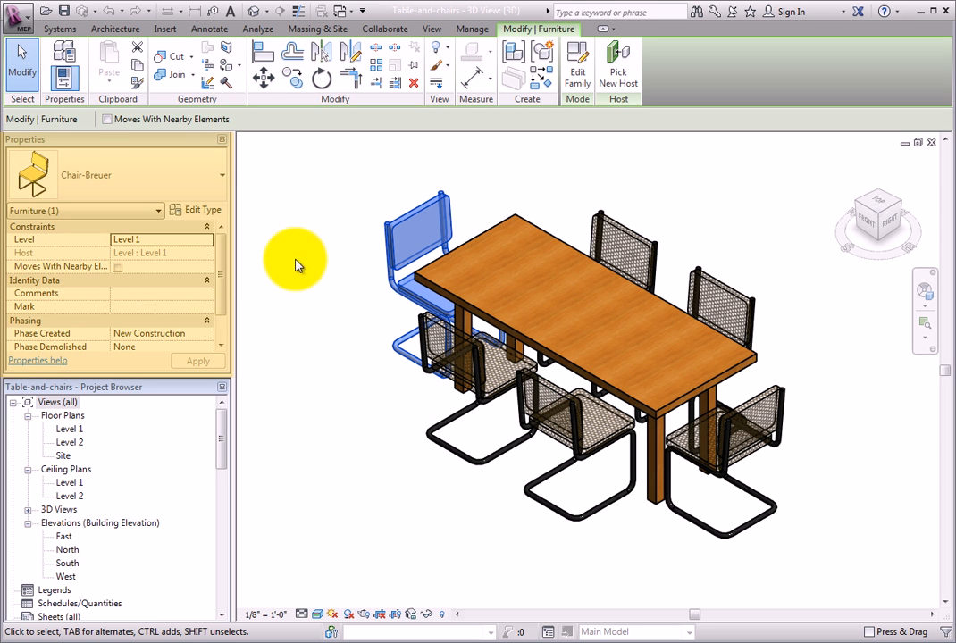
pyautogui.moveTo(223, 257)
pyautogui.mouseDown()
pyautogui.moveTo(221, 298)
pyautogui.moveTo(222, 254)
pyautogui.mouseUp()
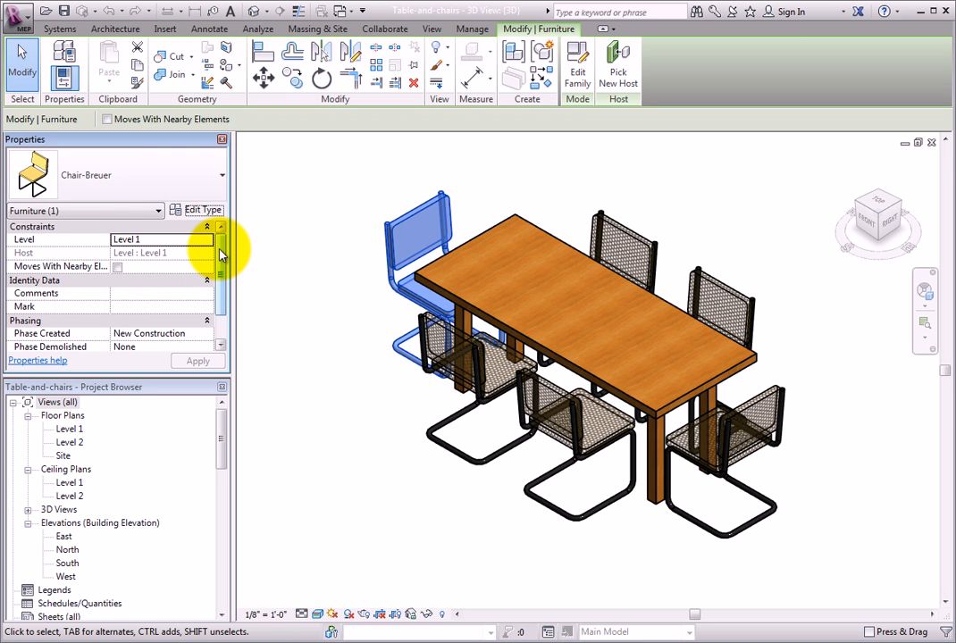
pyautogui.click(182, 293)
pyautogui.click(177, 305)
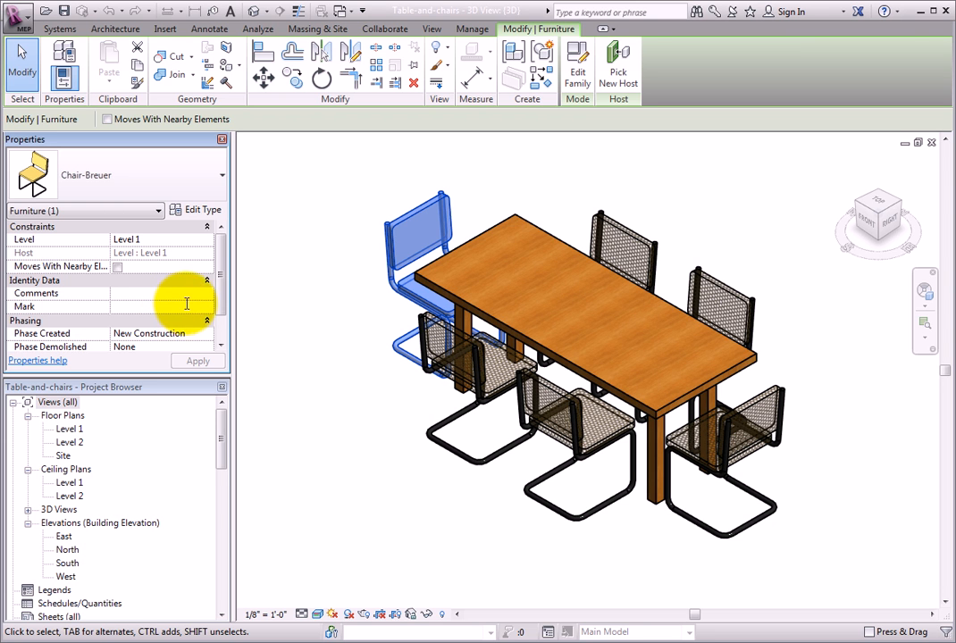
pyautogui.click(303, 300)
# Review the type properties of the 72" x 30" rectangular table, including materials and dimensions, without changing them
pyautogui.click(477, 241)
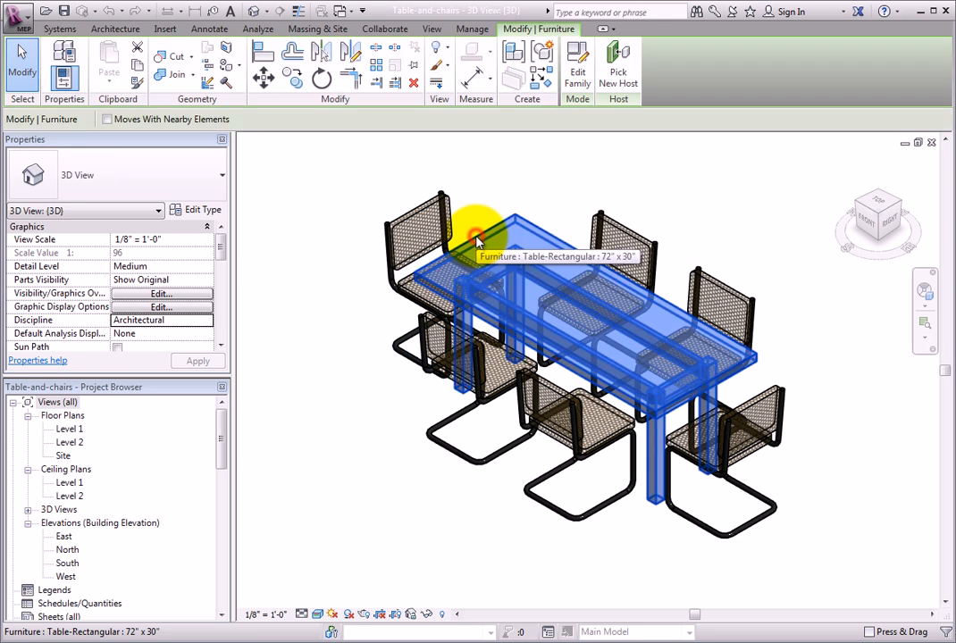
pyautogui.moveTo(222, 253)
pyautogui.mouseDown()
pyautogui.moveTo(220, 273)
pyautogui.moveTo(225, 251)
pyautogui.mouseUp()
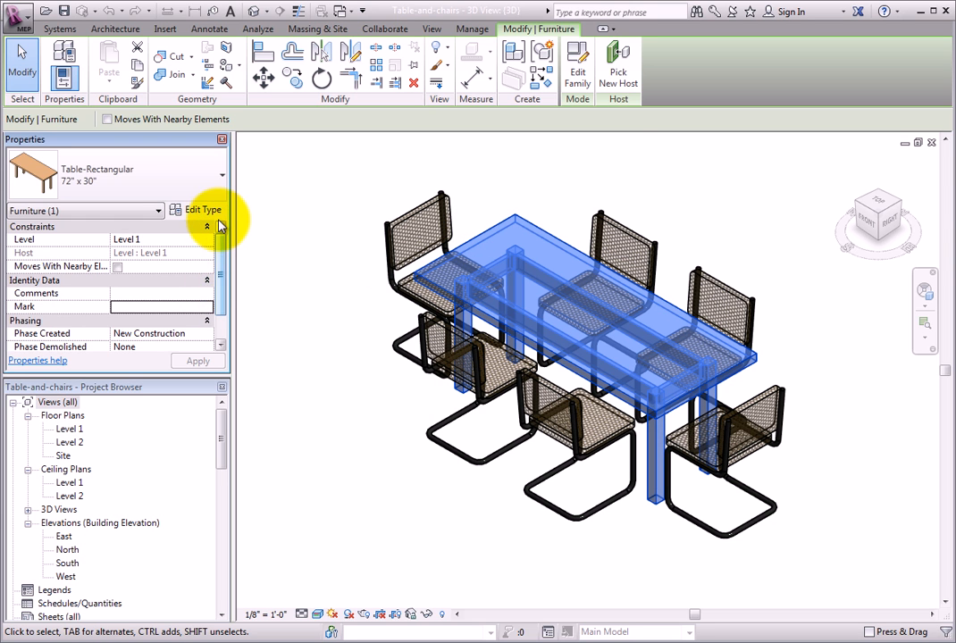
pyautogui.click(214, 210)
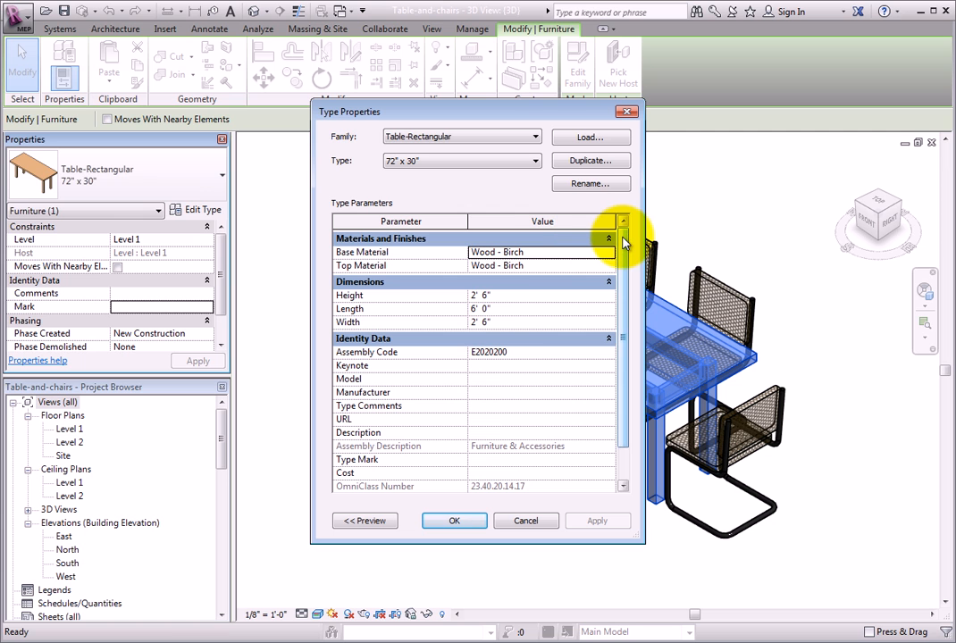
pyautogui.moveTo(624, 242)
pyautogui.mouseDown()
pyautogui.moveTo(626, 317)
pyautogui.moveTo(624, 240)
pyautogui.mouseUp()
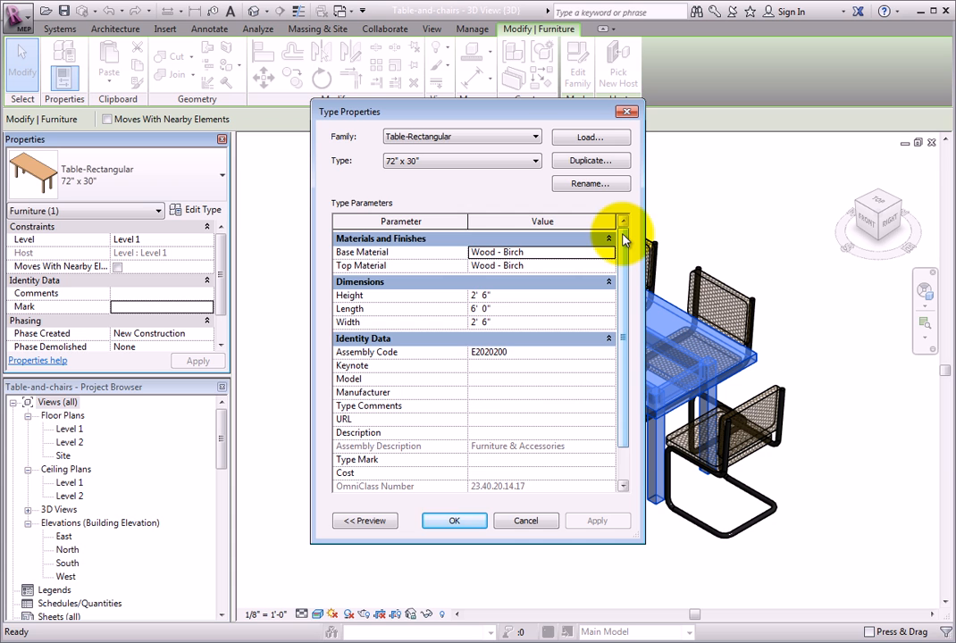
pyautogui.click(547, 518)
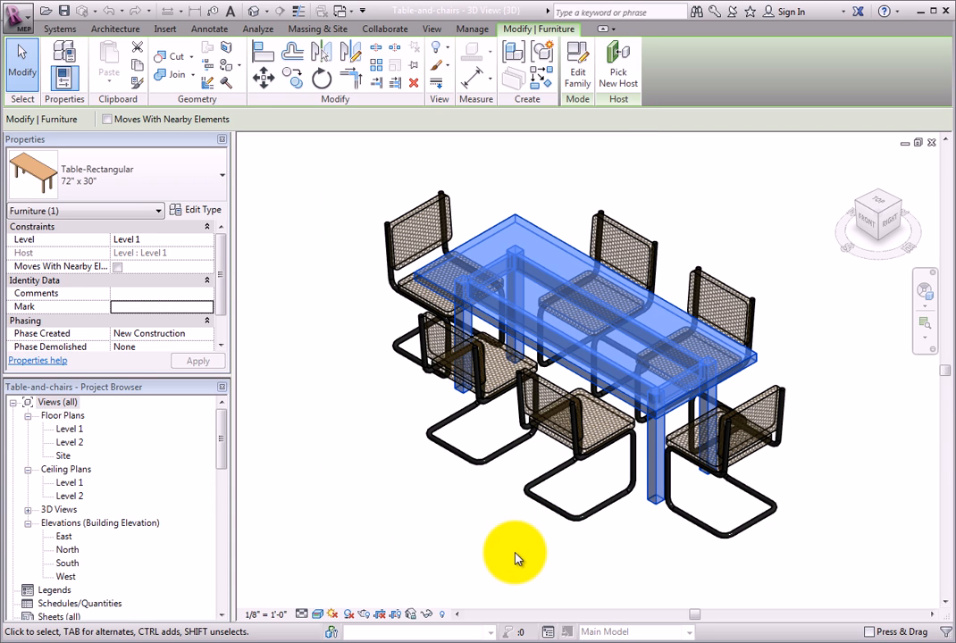
# Change the Seat/Back Material of the Chair-Breuer type to Plastic
pyautogui.click(483, 465)
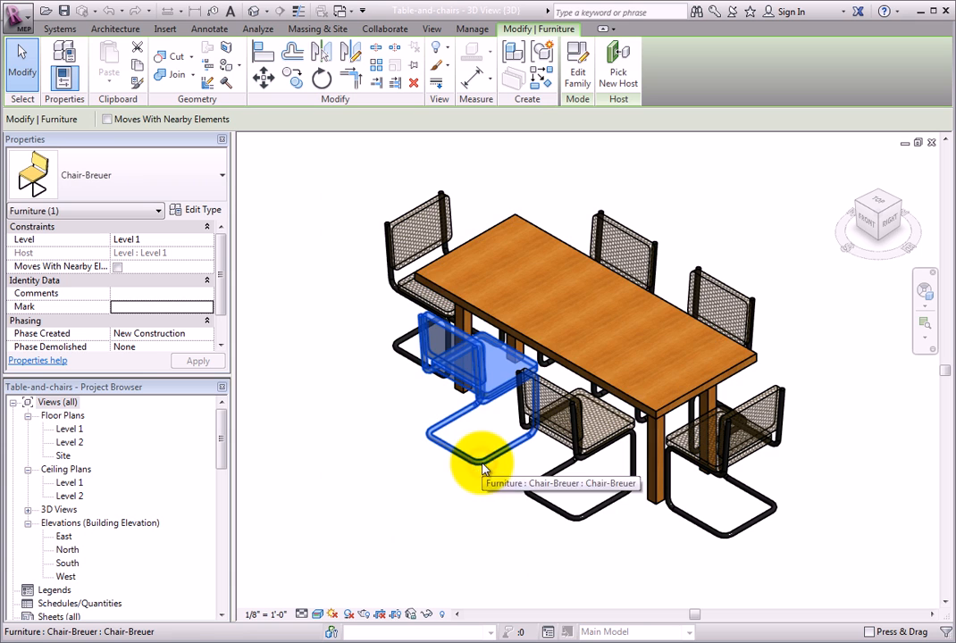
pyautogui.click(202, 210)
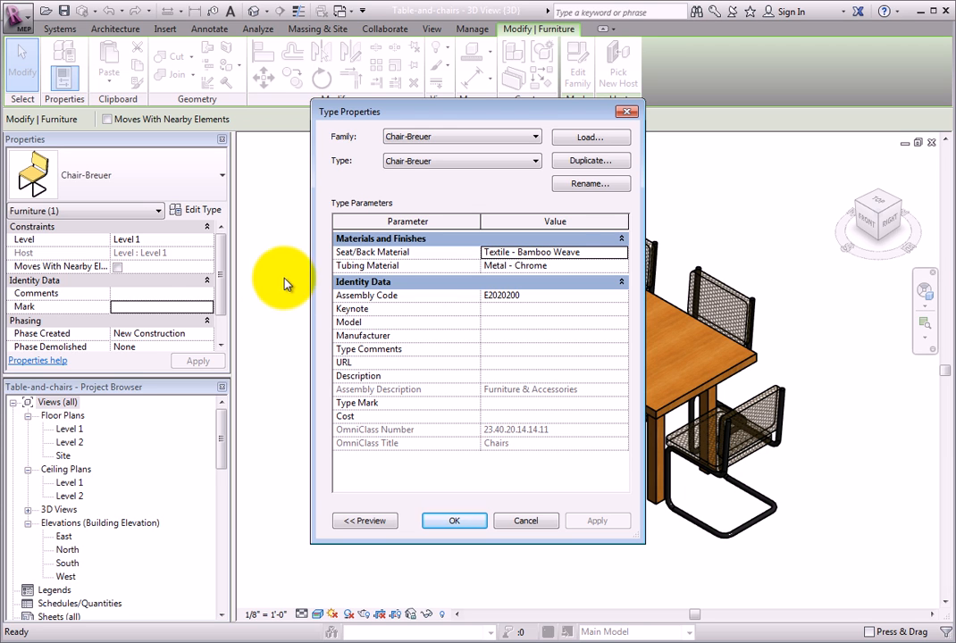
pyautogui.click(587, 253)
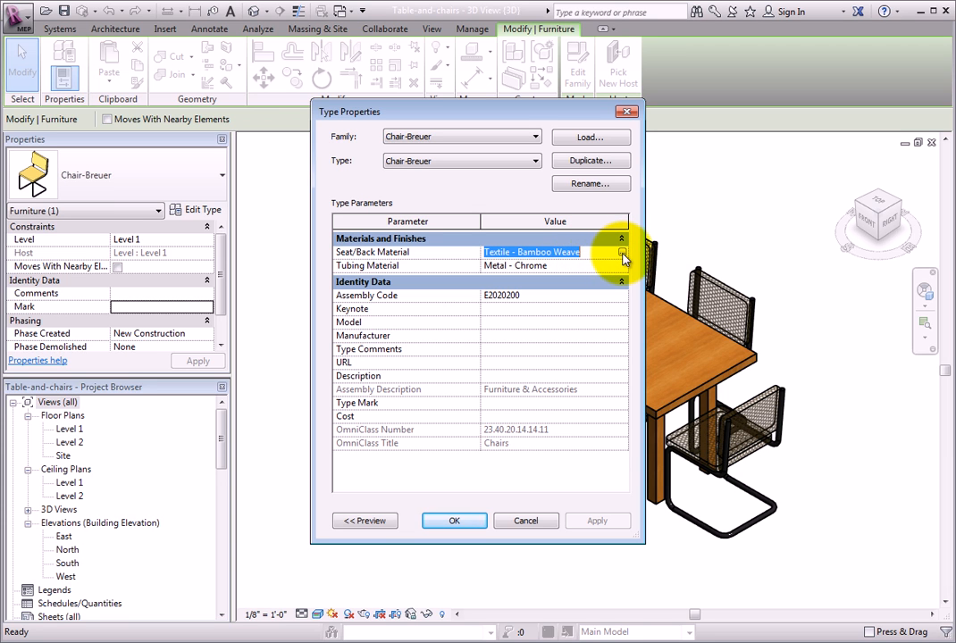
pyautogui.click(621, 253)
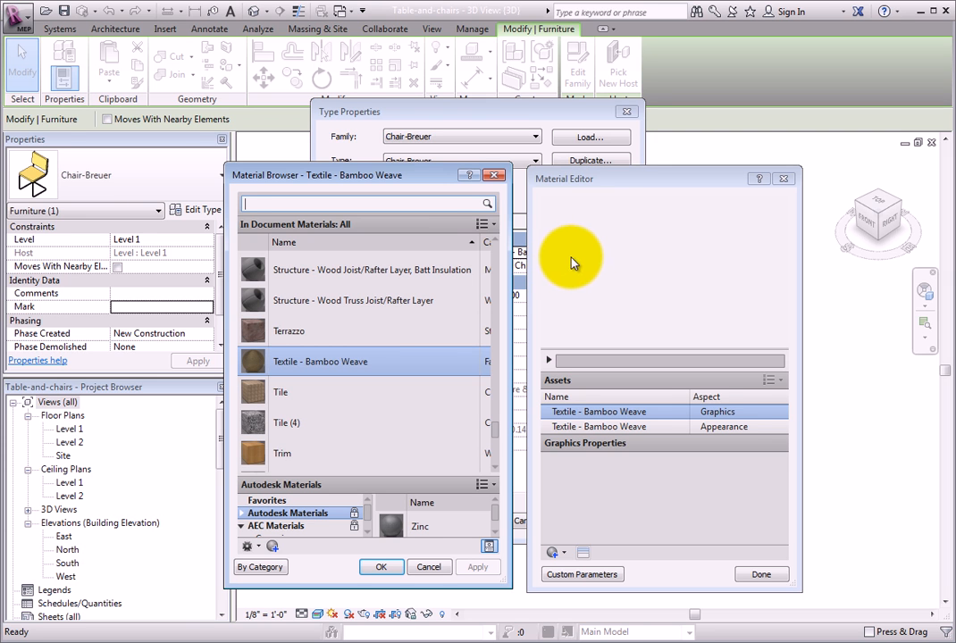
pyautogui.click(411, 207)
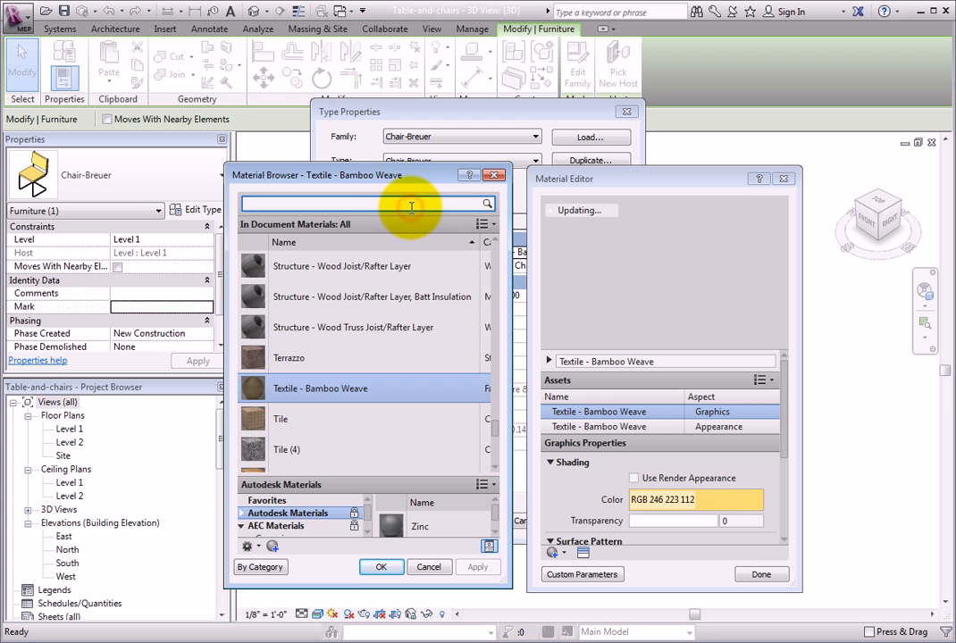
pyautogui.write('plastic')
pyautogui.click(390, 281)
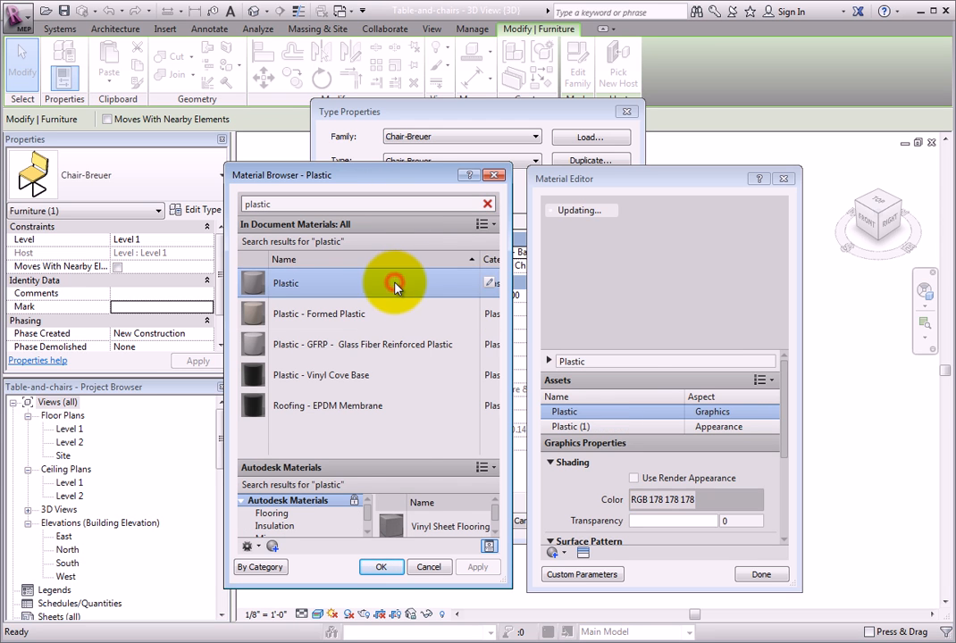
pyautogui.click(388, 568)
pyautogui.click(456, 523)
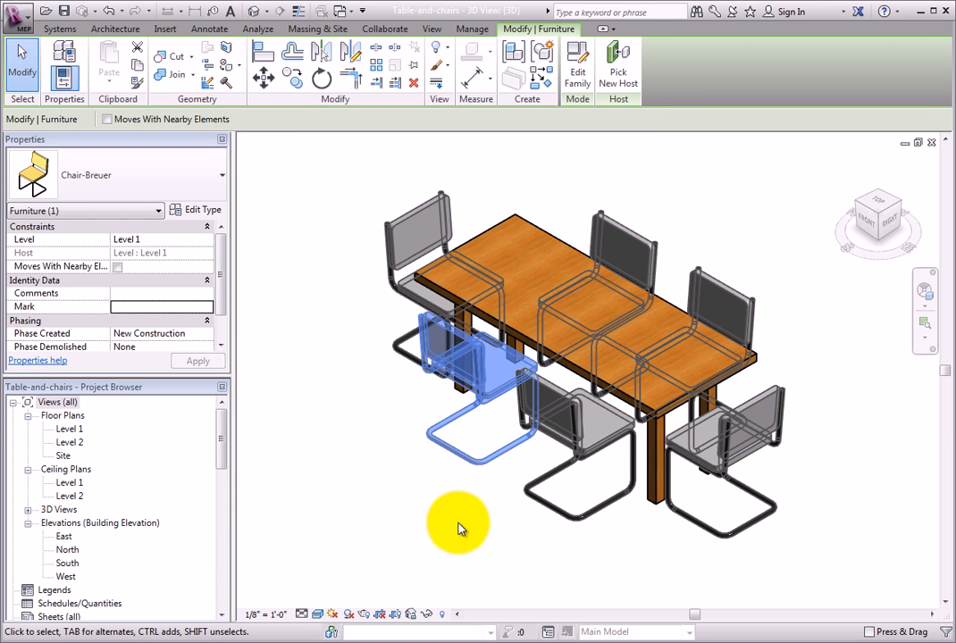
pyautogui.click(458, 527)
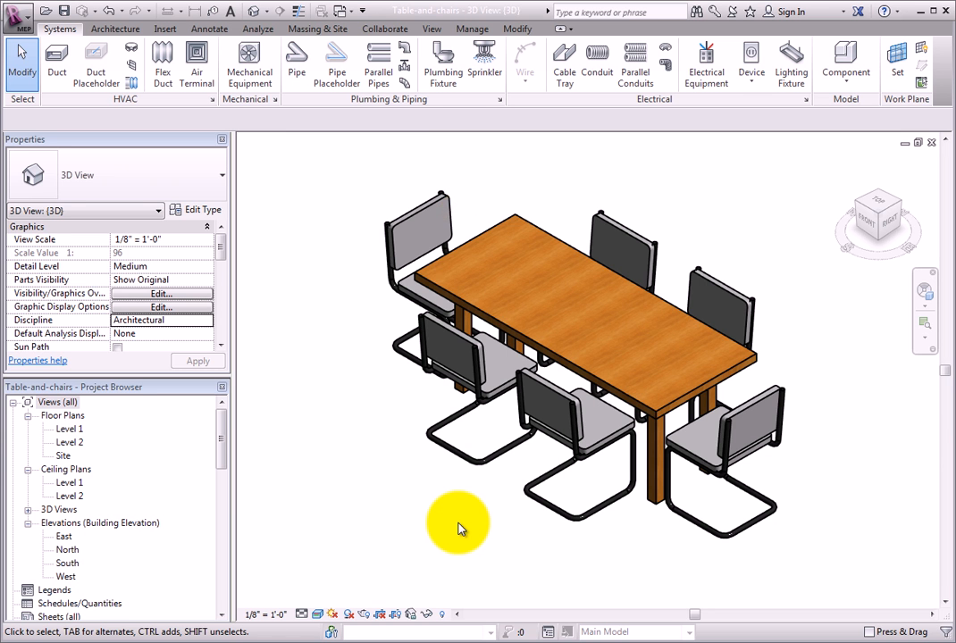
# Switch the rectangular table to its 60" x 48" type
pyautogui.moveTo(484, 541)
pyautogui.mouseDown()
pyautogui.moveTo(435, 550)
pyautogui.moveTo(309, 516)
pyautogui.moveTo(386, 564)
pyautogui.moveTo(469, 559)
pyautogui.moveTo(515, 542)
pyautogui.moveTo(489, 556)
pyautogui.moveTo(470, 551)
pyautogui.mouseUp()
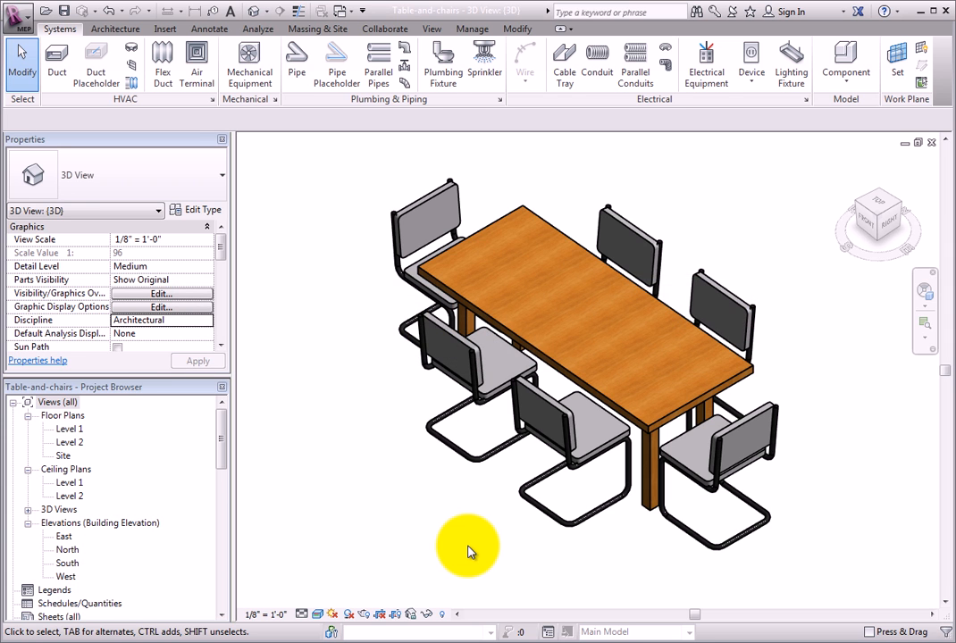
pyautogui.click(642, 506)
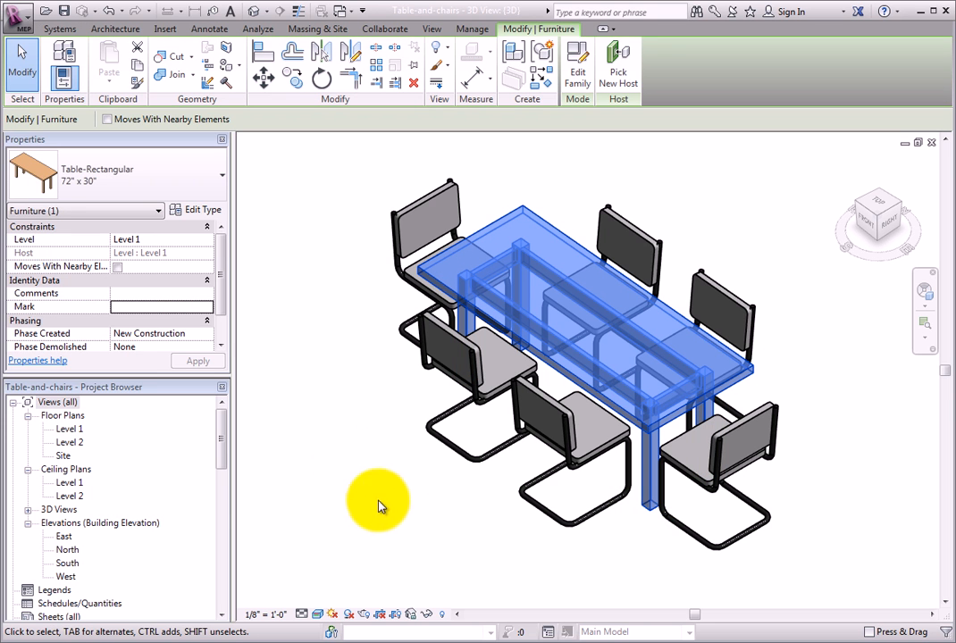
pyautogui.click(211, 190)
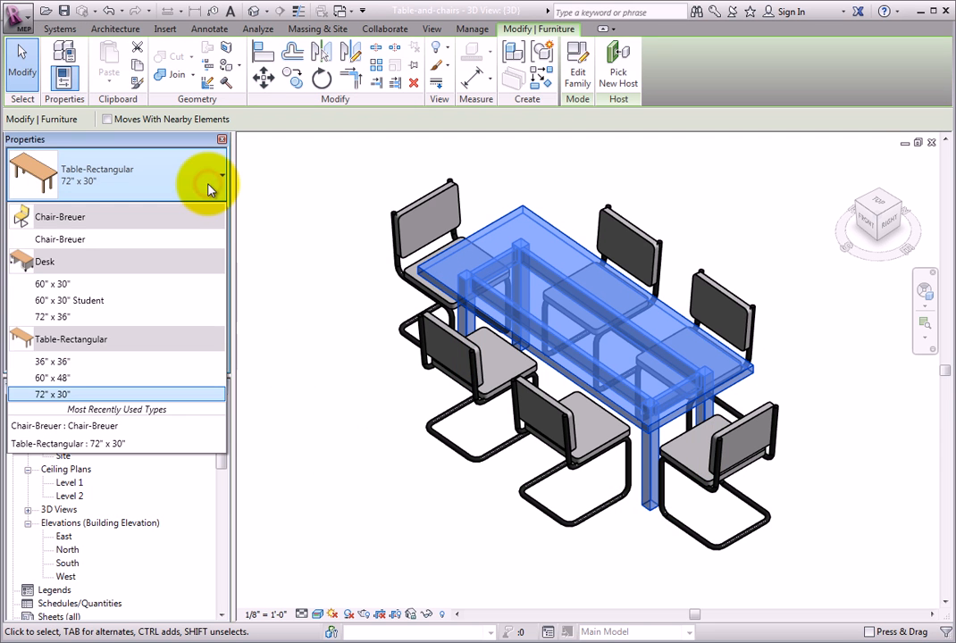
pyautogui.click(211, 190)
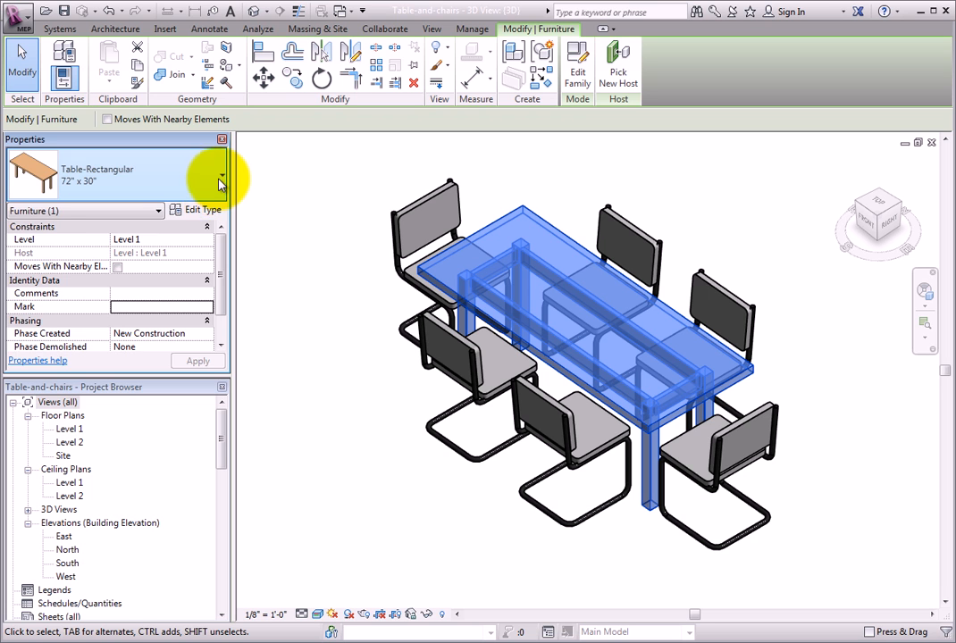
pyautogui.click(220, 181)
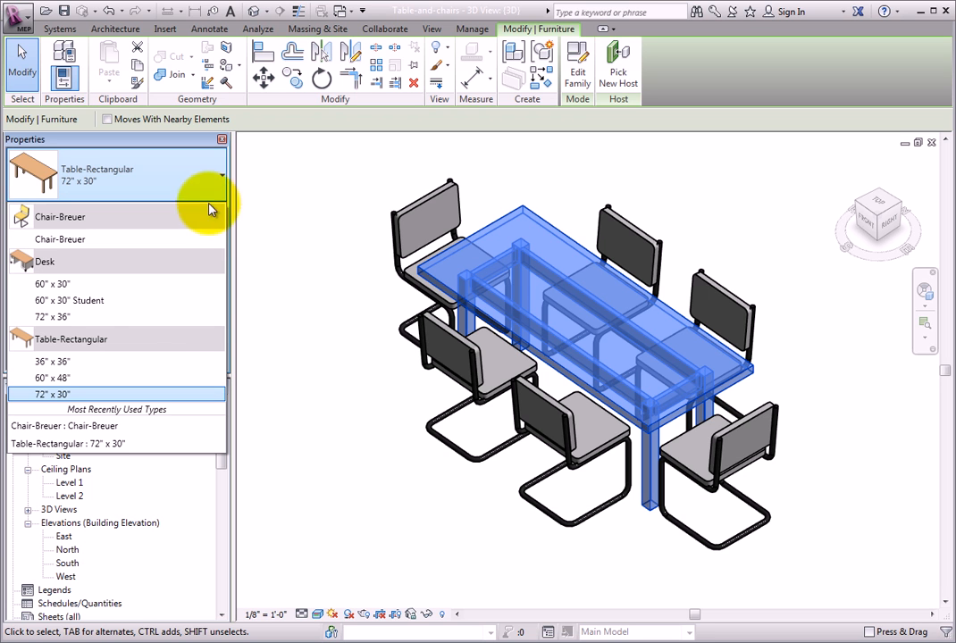
pyautogui.click(139, 379)
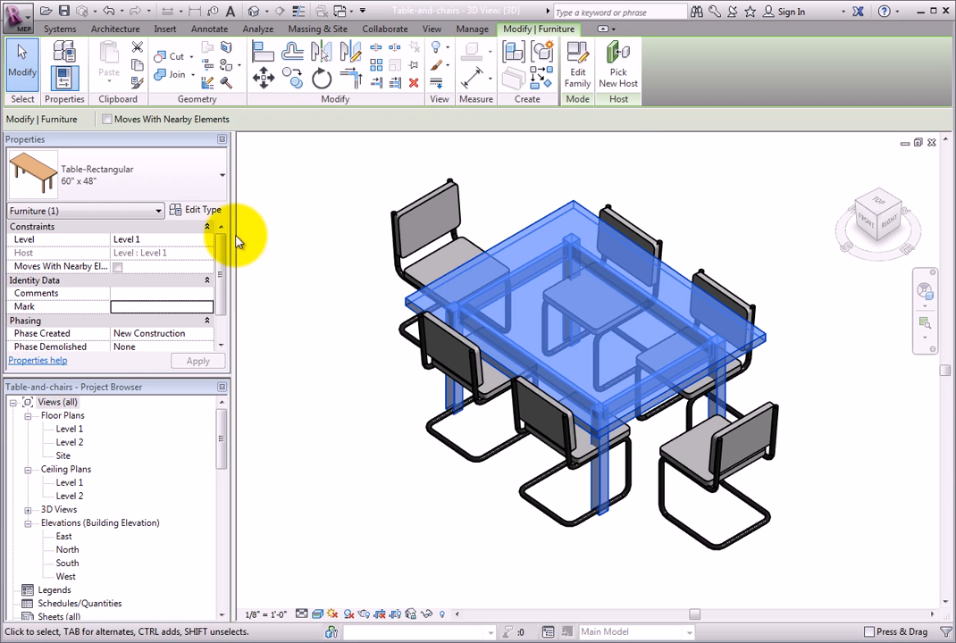
# Duplicate the table's 60" x 48" type under the name 72" x 48"
pyautogui.click(219, 213)
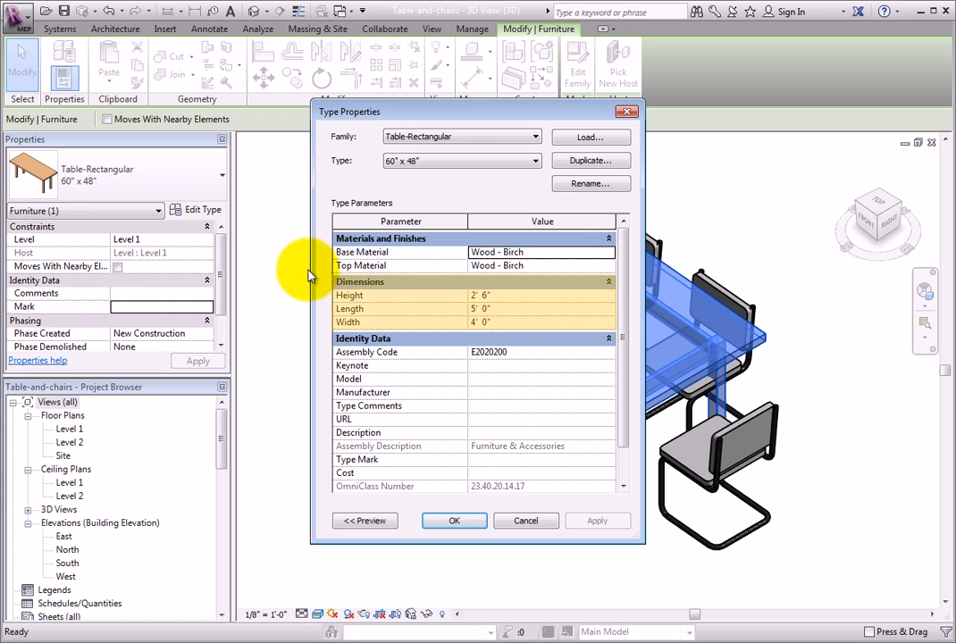
pyautogui.click(512, 309)
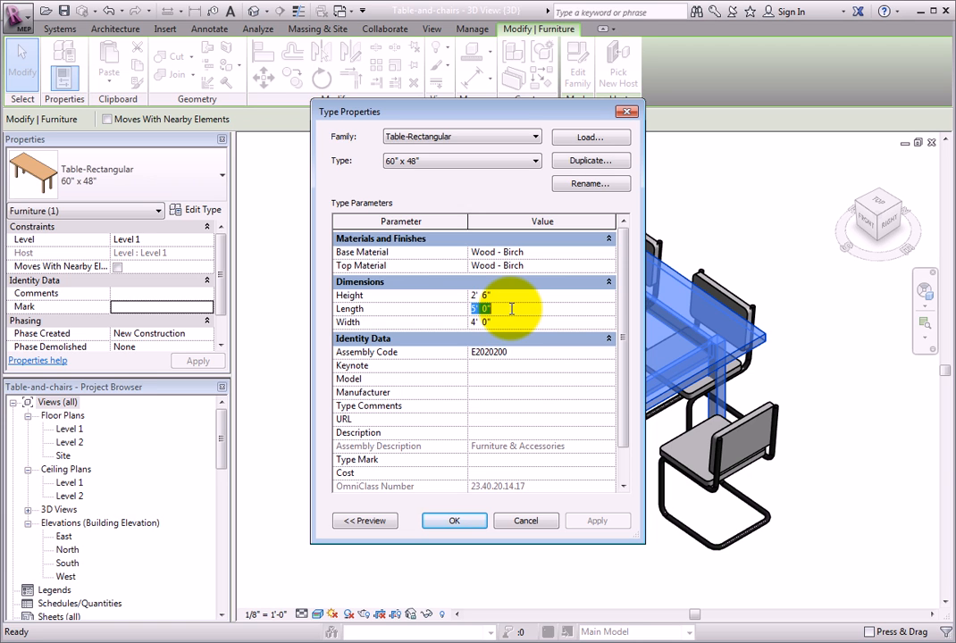
pyautogui.click(620, 165)
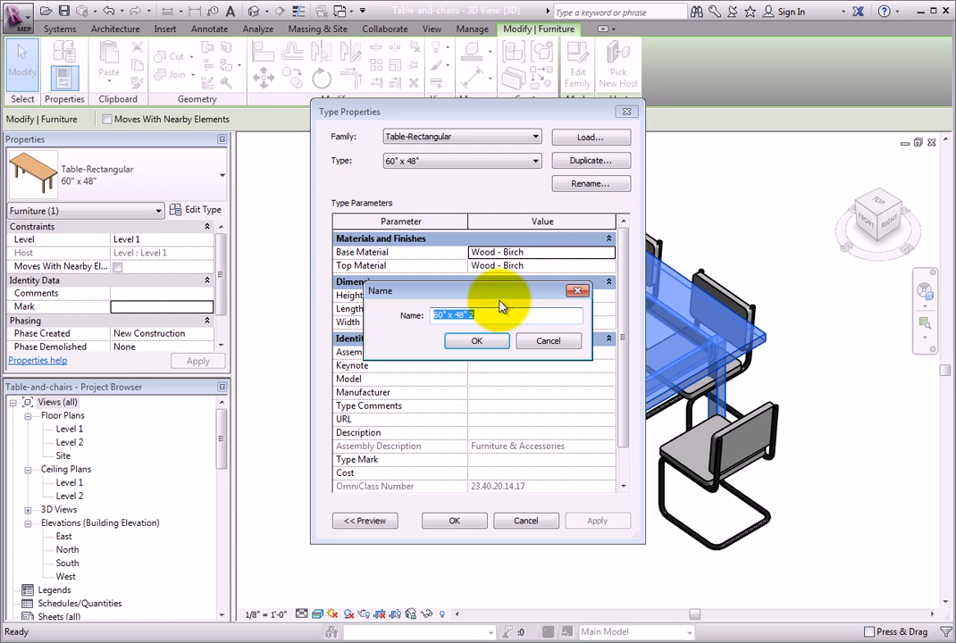
pyautogui.click(490, 319)
pyautogui.press('BackSpace')
pyautogui.press('BackSpace')
pyautogui.press('Left')
pyautogui.press('Left')
pyautogui.press('Left')
pyautogui.press('Left')
pyautogui.press('Left')
pyautogui.press('Left')
pyautogui.press('Left')
pyautogui.press('BackSpace')
pyautogui.press('BackSpace')
pyautogui.write('72')
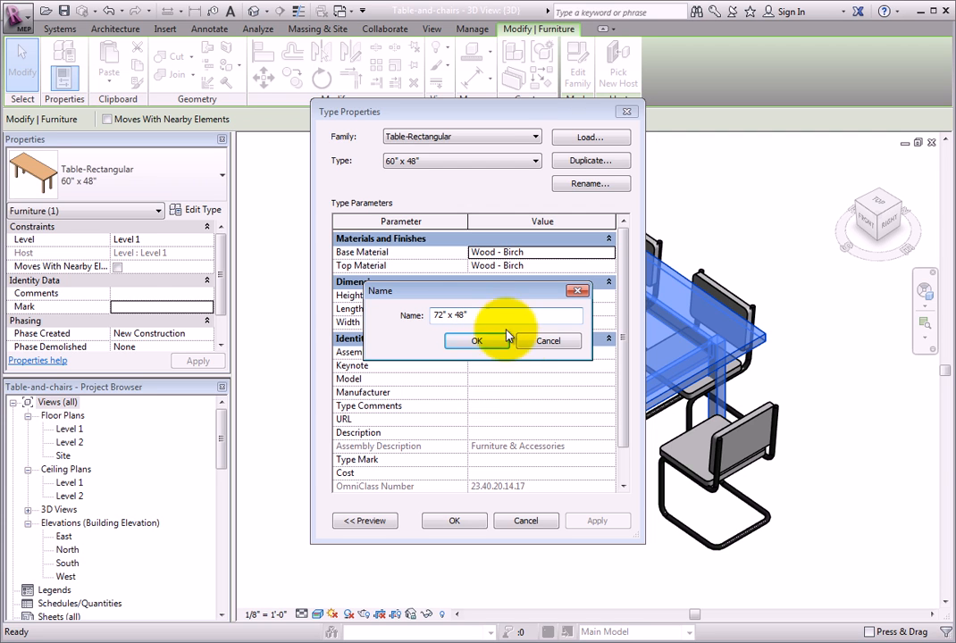
pyautogui.click(478, 341)
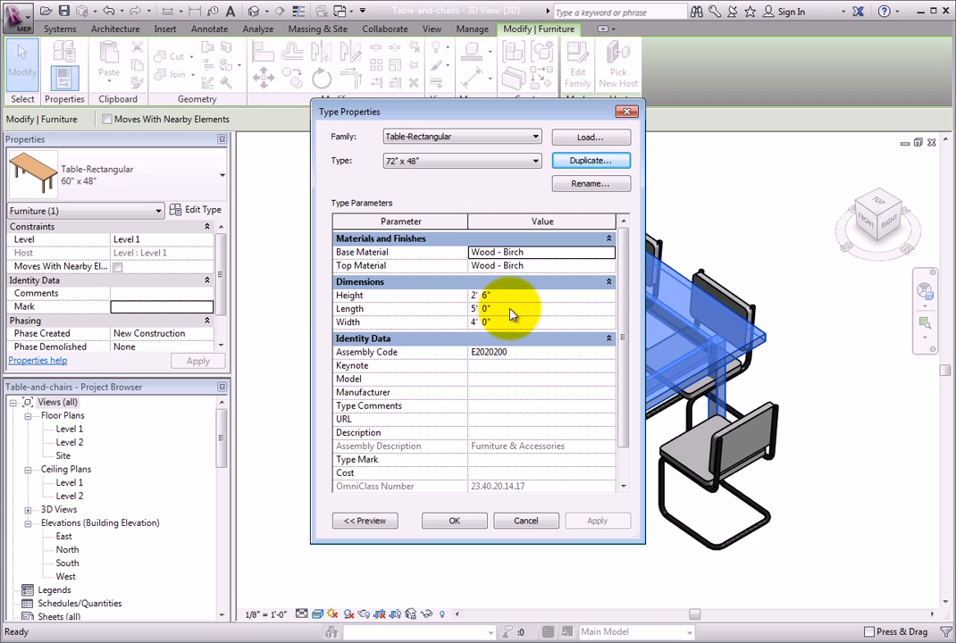
# Set the Length of the 72" x 48" table type to 72" and apply it to the table
pyautogui.click(511, 308)
pyautogui.doubleClick(511, 309)
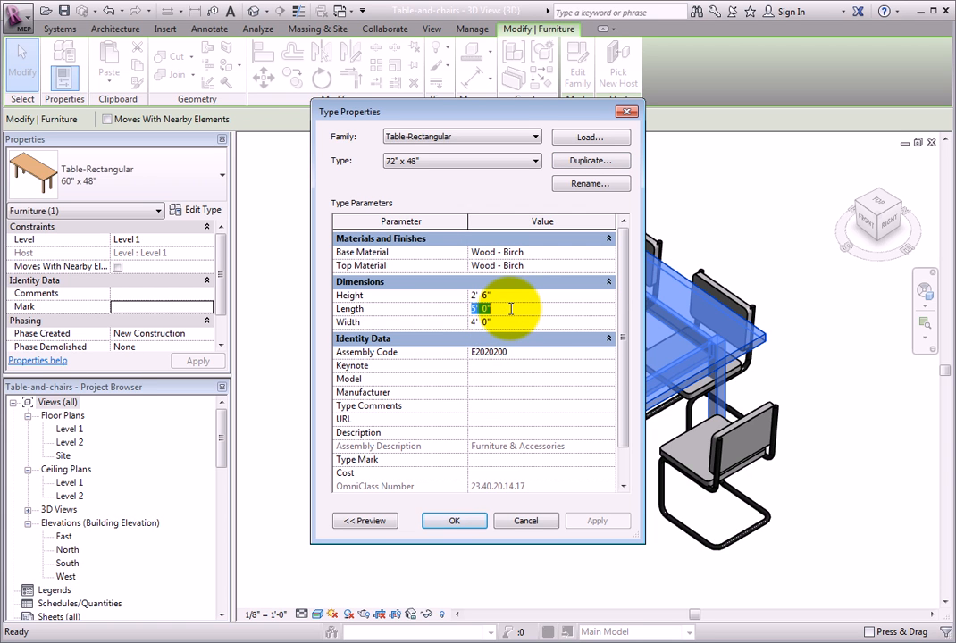
pyautogui.write('72"')
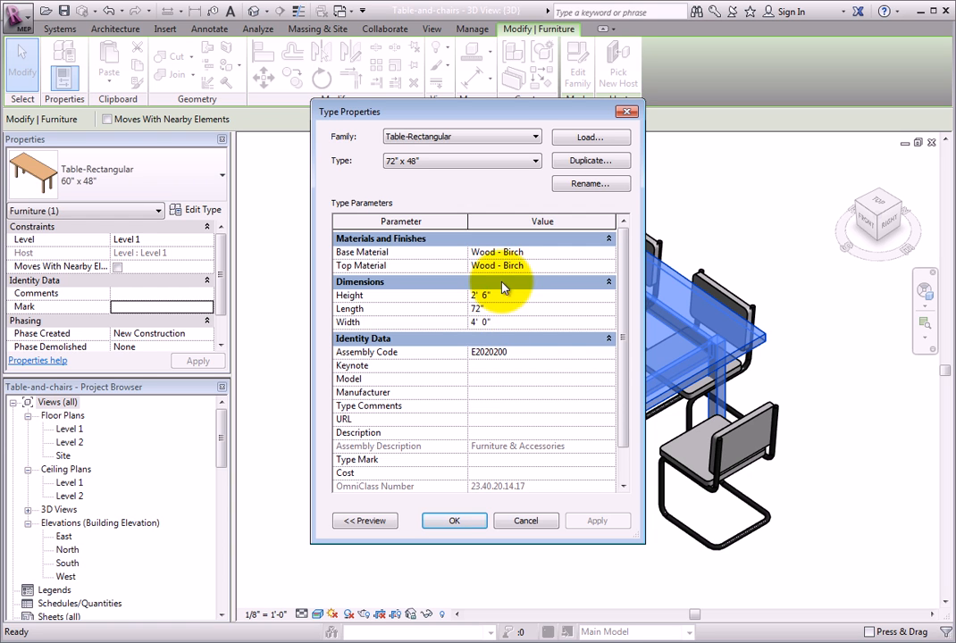
pyautogui.click(503, 295)
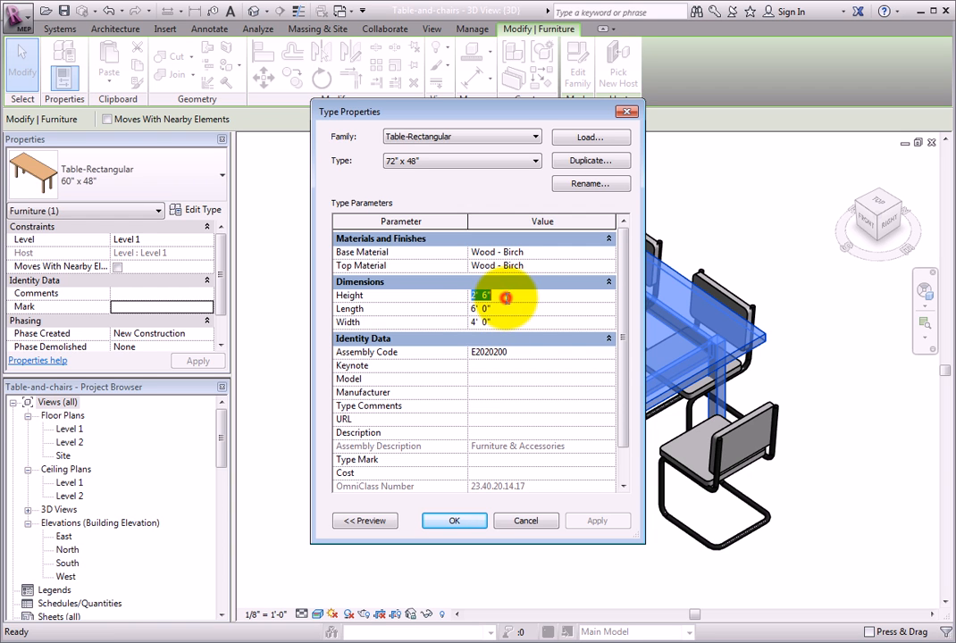
pyautogui.click(476, 521)
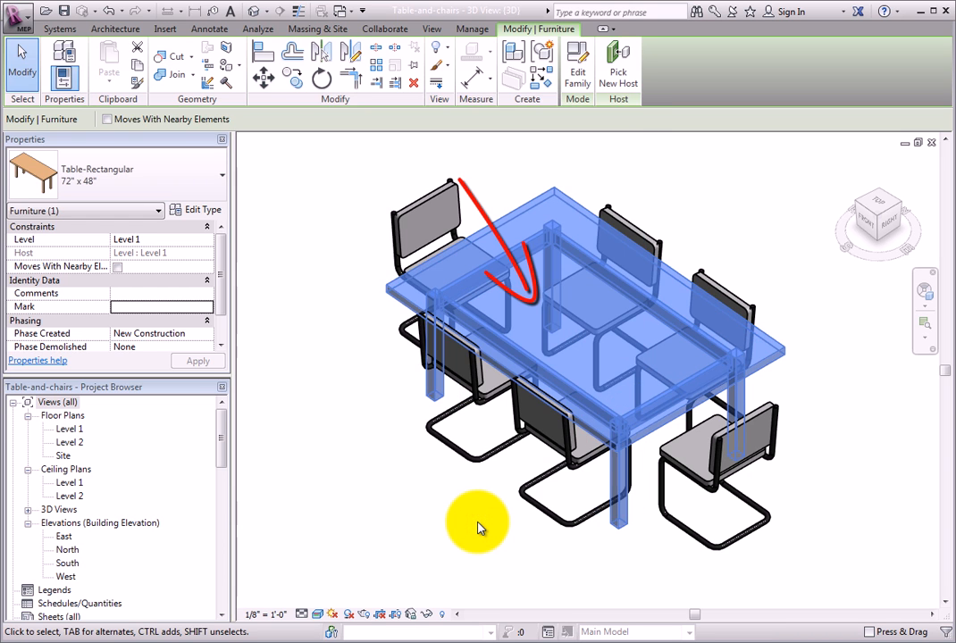
pyautogui.scroll(-2, 477, 528)
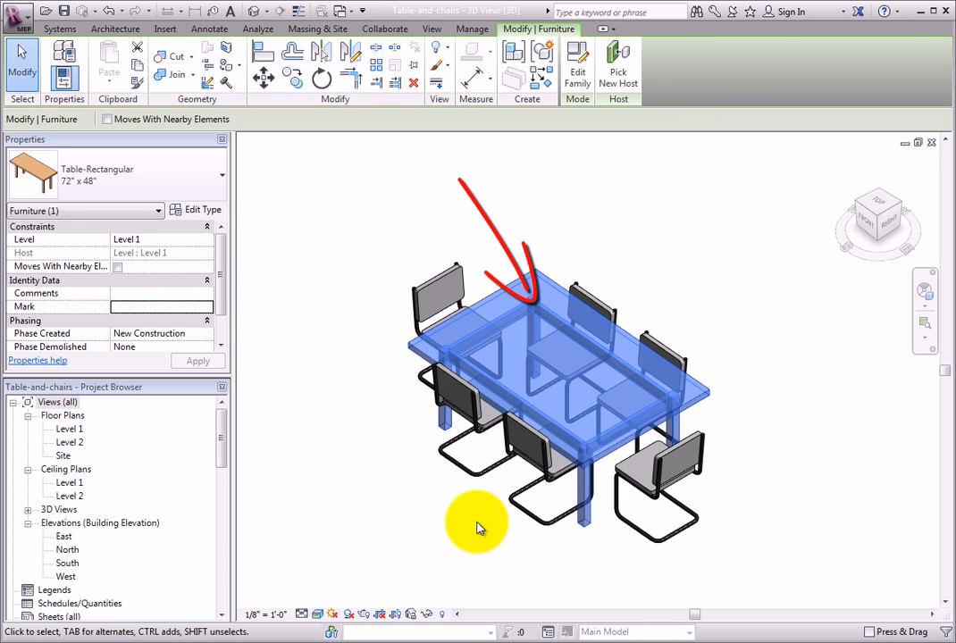
pyautogui.click(478, 528)
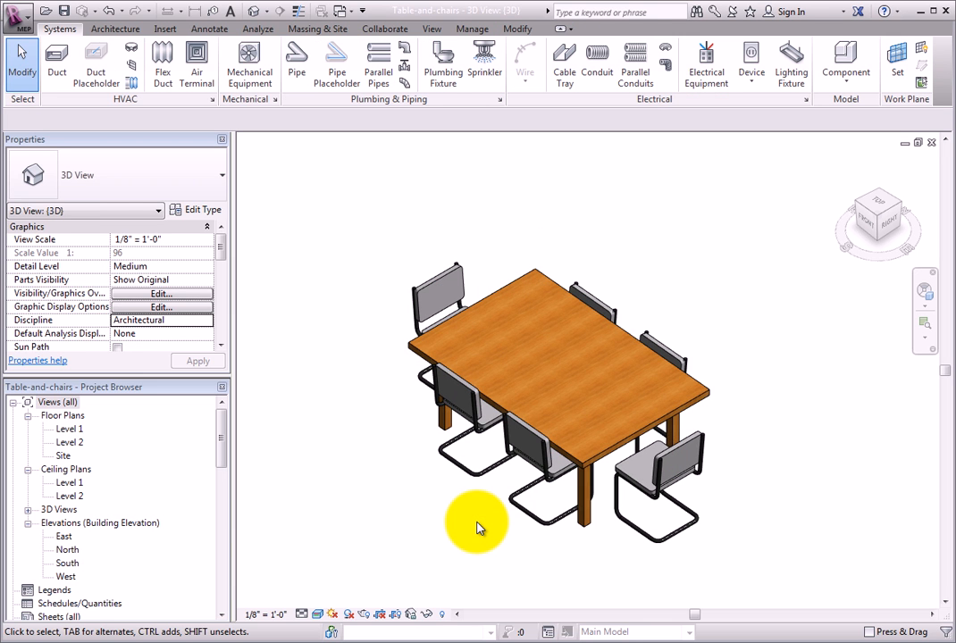
# Switch the rectangular table to its 72" x 30" type
pyautogui.click(576, 517)
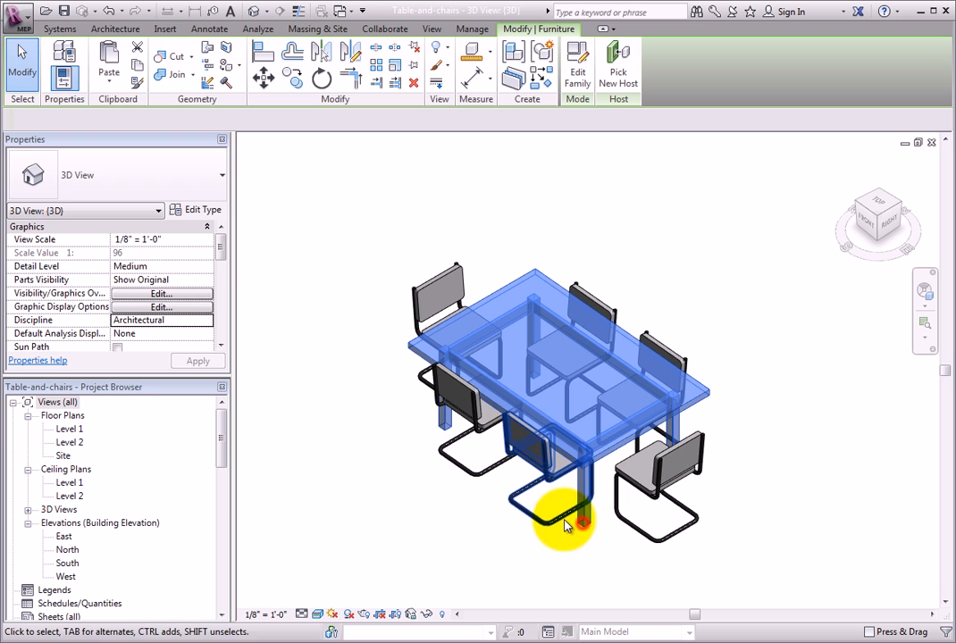
pyautogui.click(198, 186)
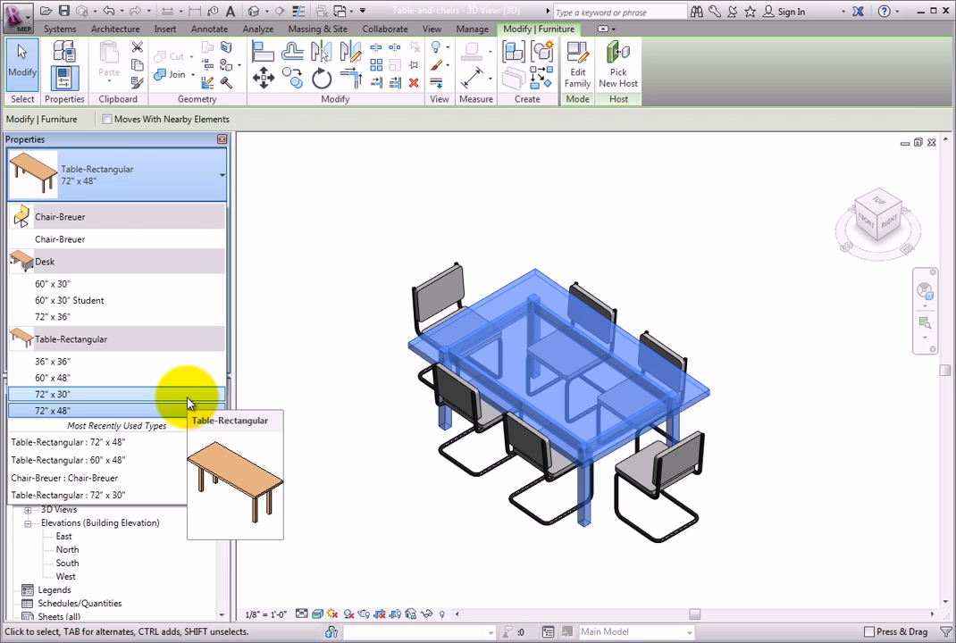
pyautogui.click(189, 396)
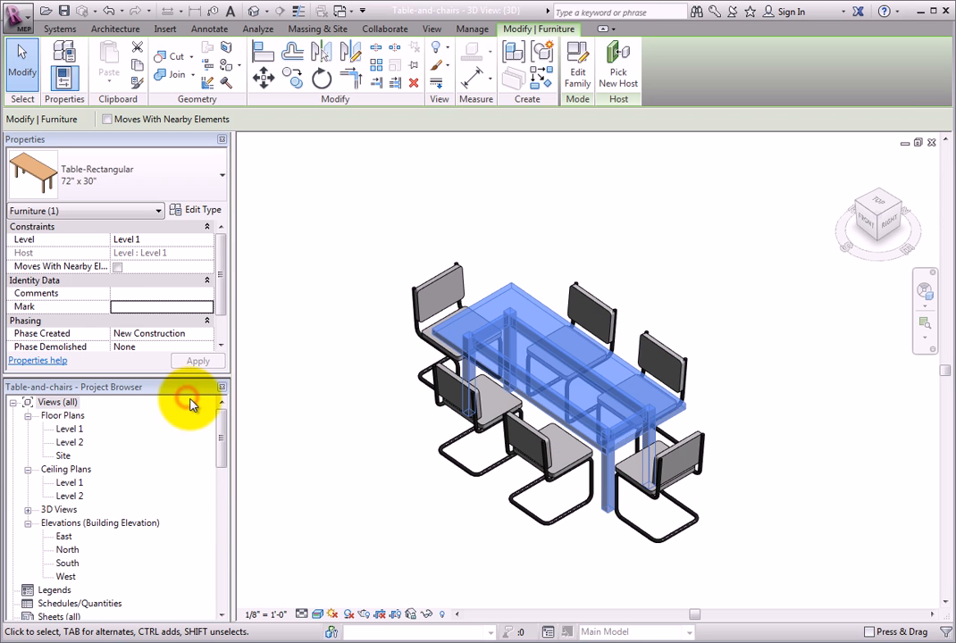
pyautogui.click(407, 500)
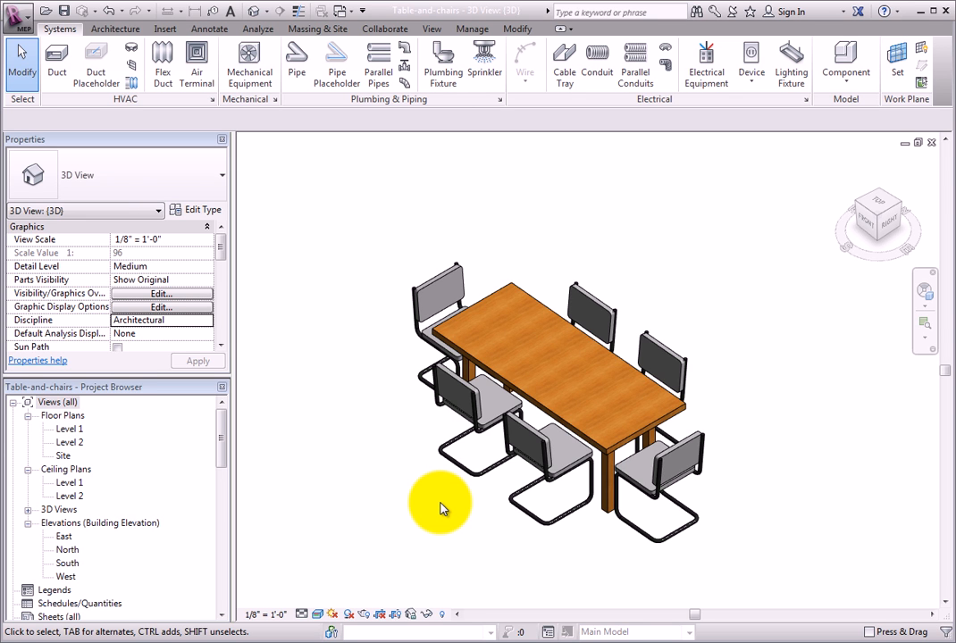
# Open the rectangular table's family for editing
pyautogui.keyDown('shift'); pyautogui.moveTo(441, 508); pyautogui.dragTo(527, 526, button='middle'); pyautogui.keyUp('shift')
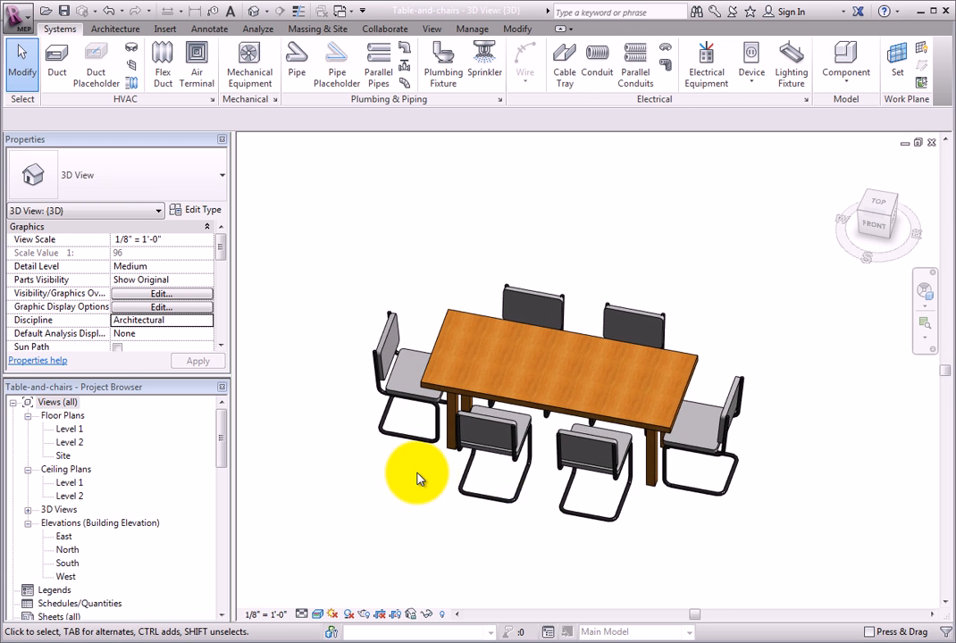
pyautogui.scroll(2, 420, 478)
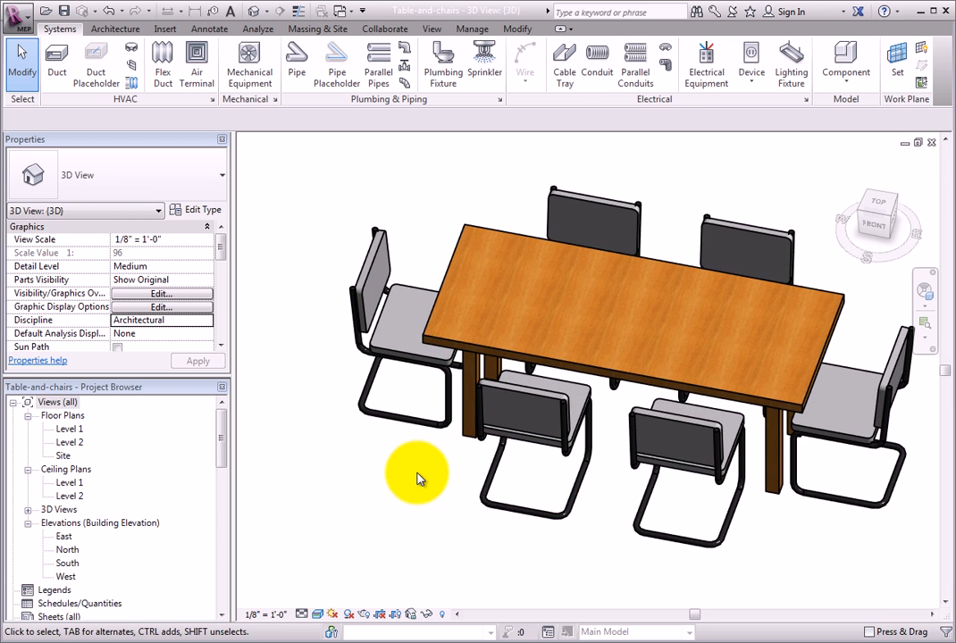
pyautogui.click(775, 500)
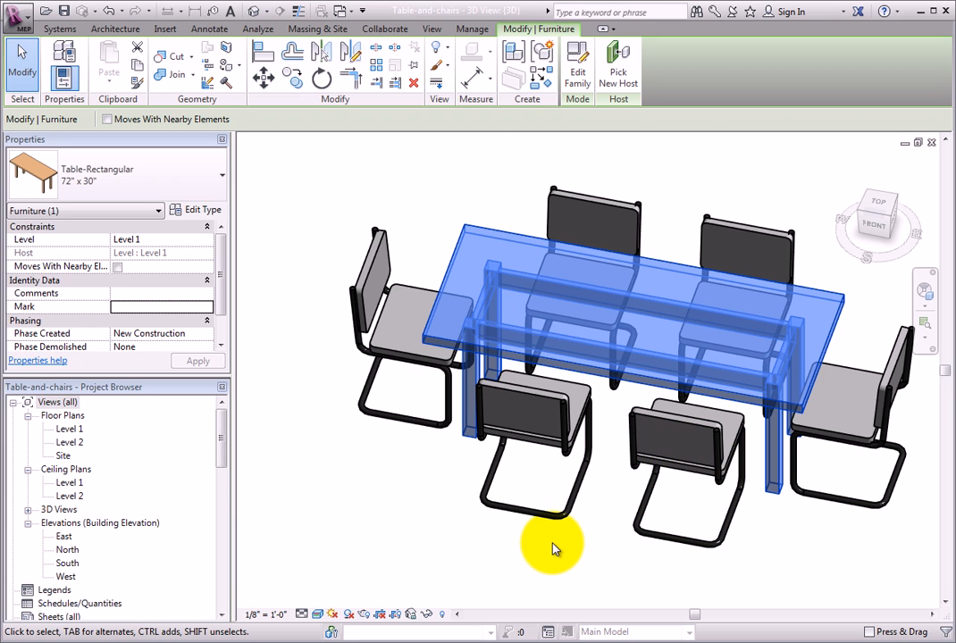
pyautogui.click(578, 79)
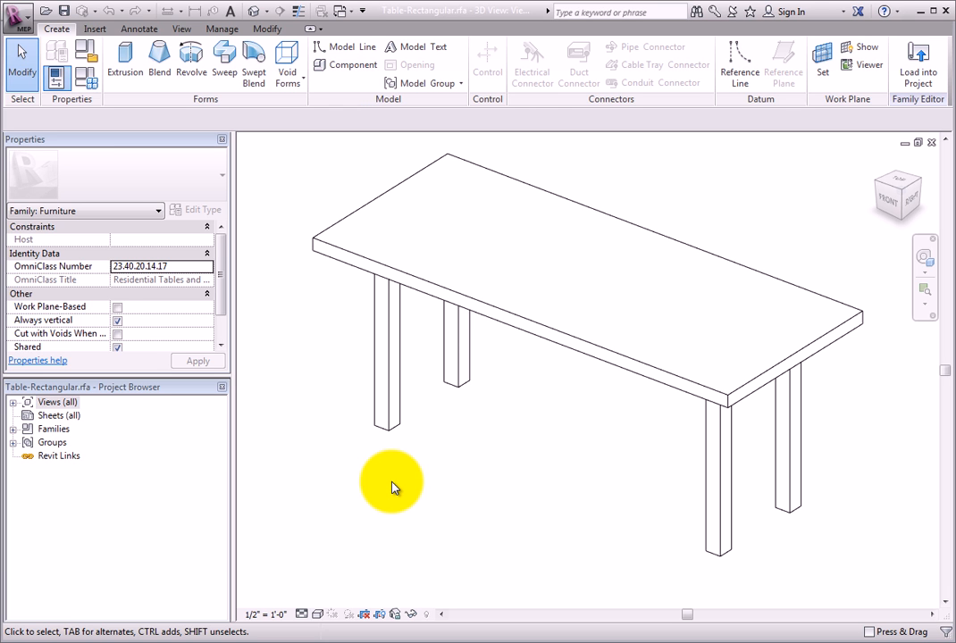
# Start editing the sketch of the tabletop extrusion
pyautogui.click(533, 334)
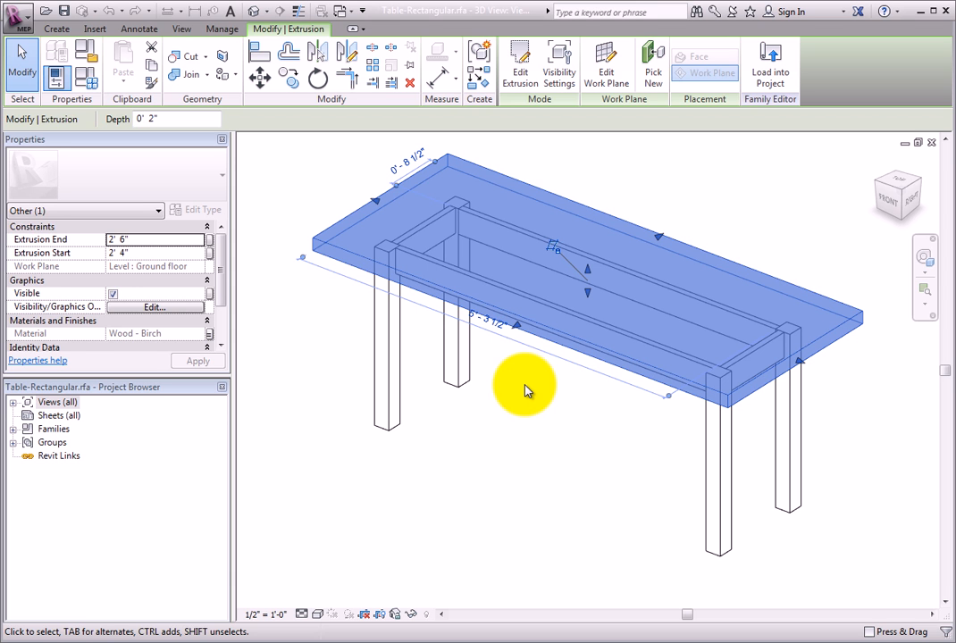
pyautogui.click(523, 79)
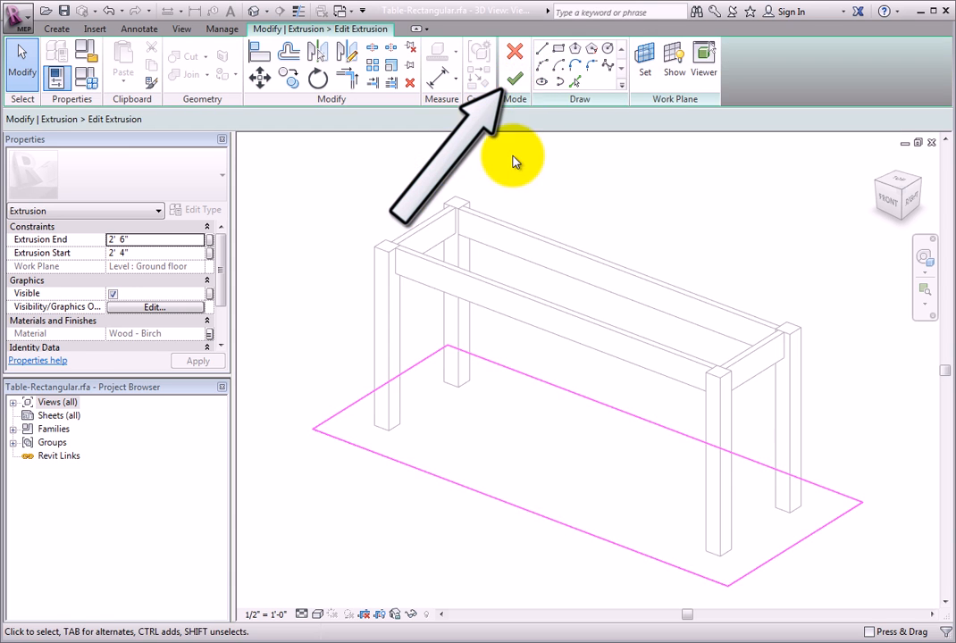
pyautogui.keyDown('shift'); pyautogui.moveTo(341, 493); pyautogui.dragTo(413, 546, button='middle'); pyautogui.keyUp('shift')
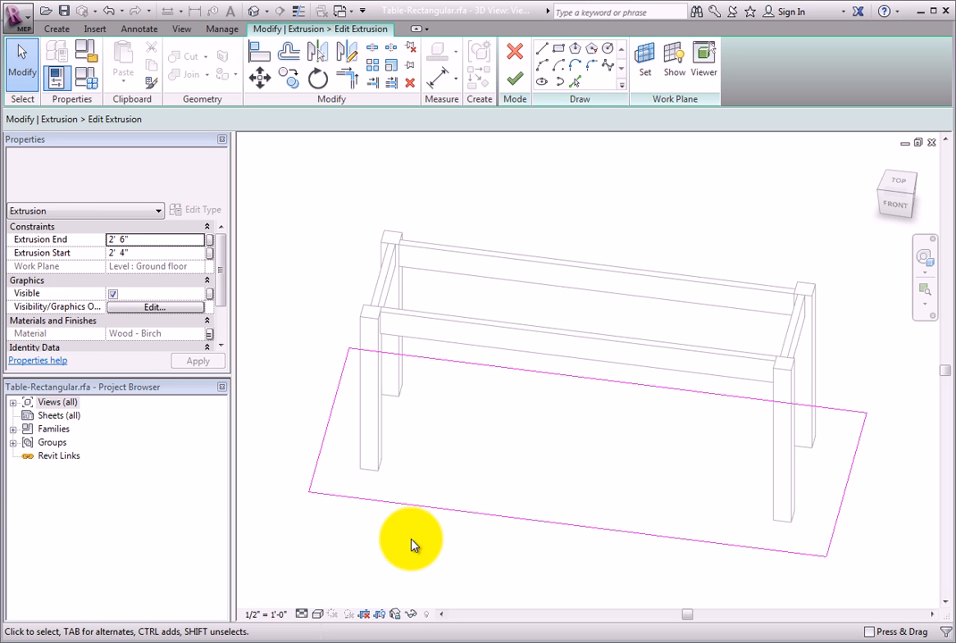
# Round the two rear corners of the tabletop sketch with Fillet Arcs of fixed 0' 6" radius
pyautogui.click(587, 68)
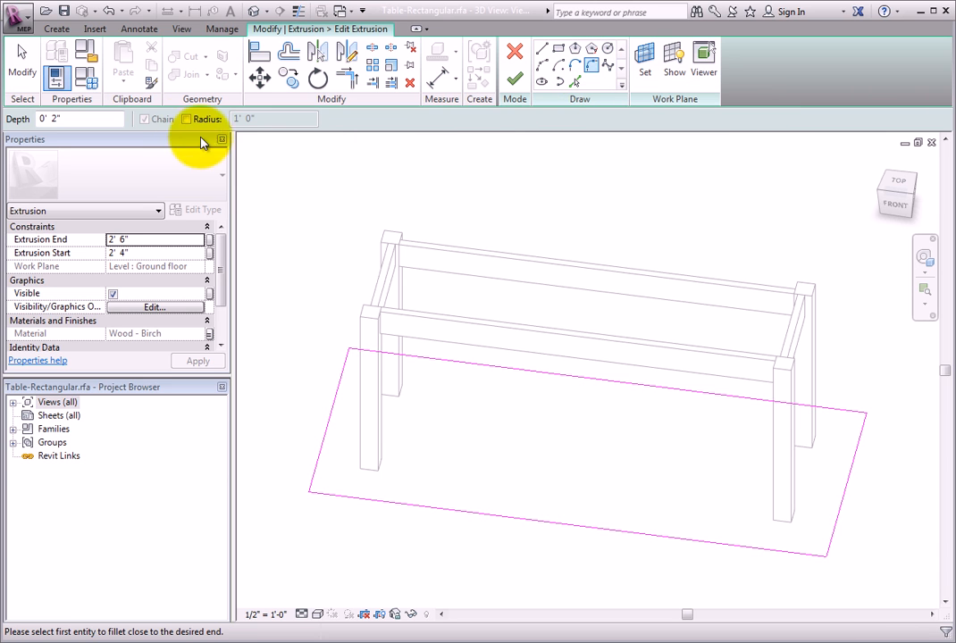
pyautogui.click(183, 119)
pyautogui.click(187, 121)
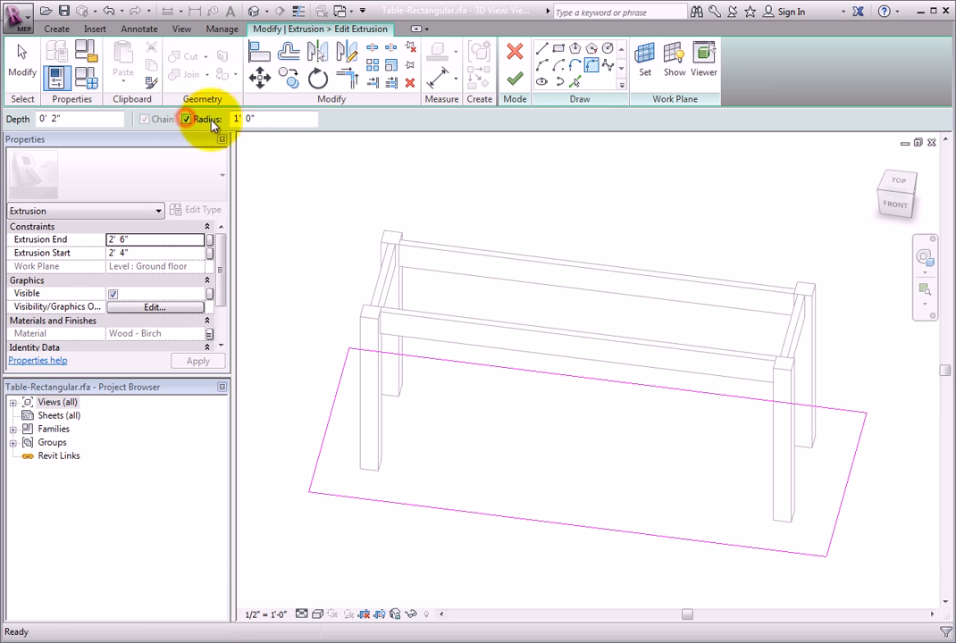
pyautogui.moveTo(263, 119); pyautogui.dragTo(230, 122)
pyautogui.write("0' 6")
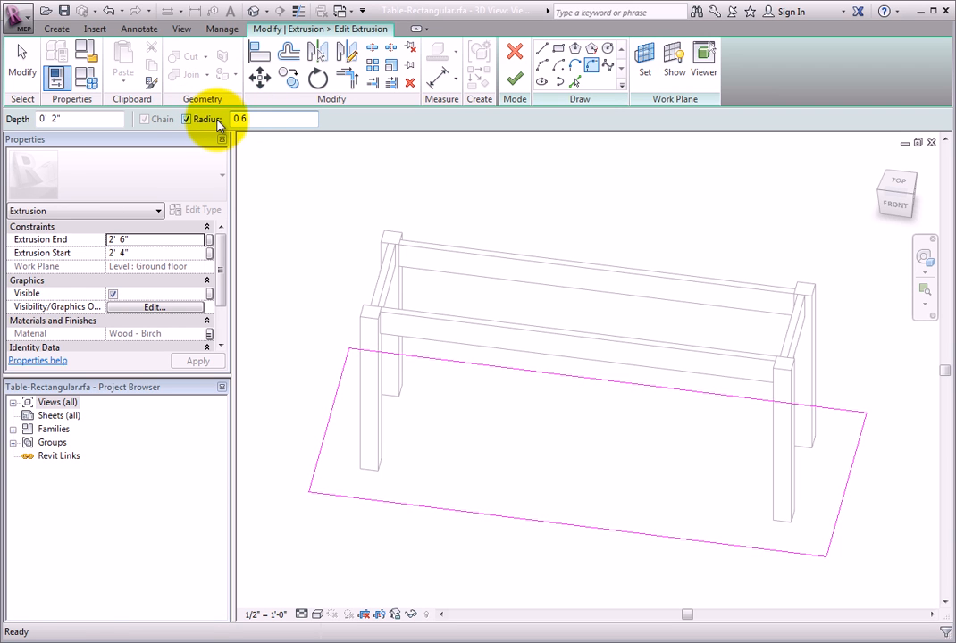
pyautogui.click(341, 376)
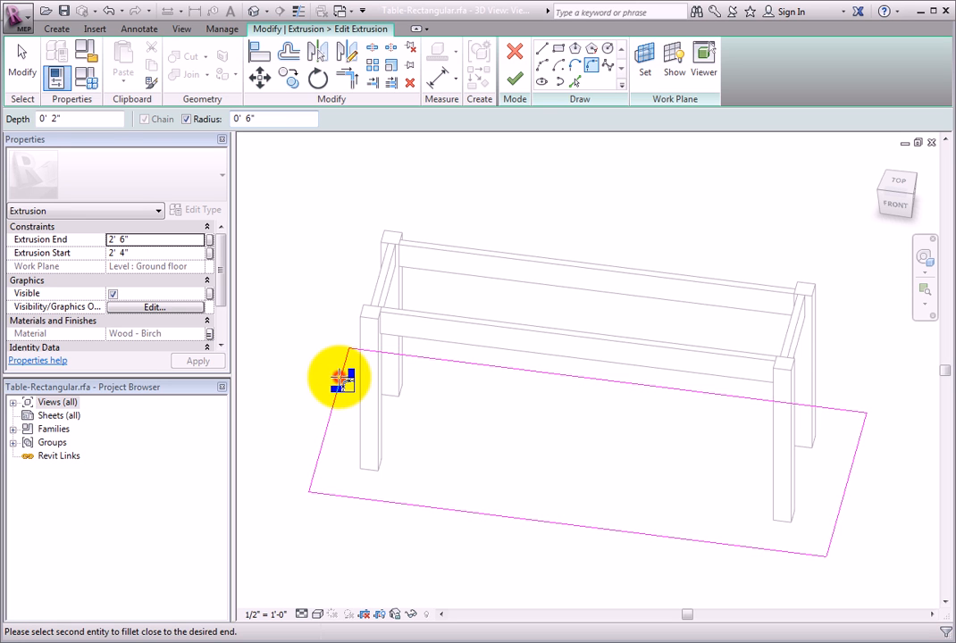
pyautogui.click(420, 358)
pyautogui.click(816, 407)
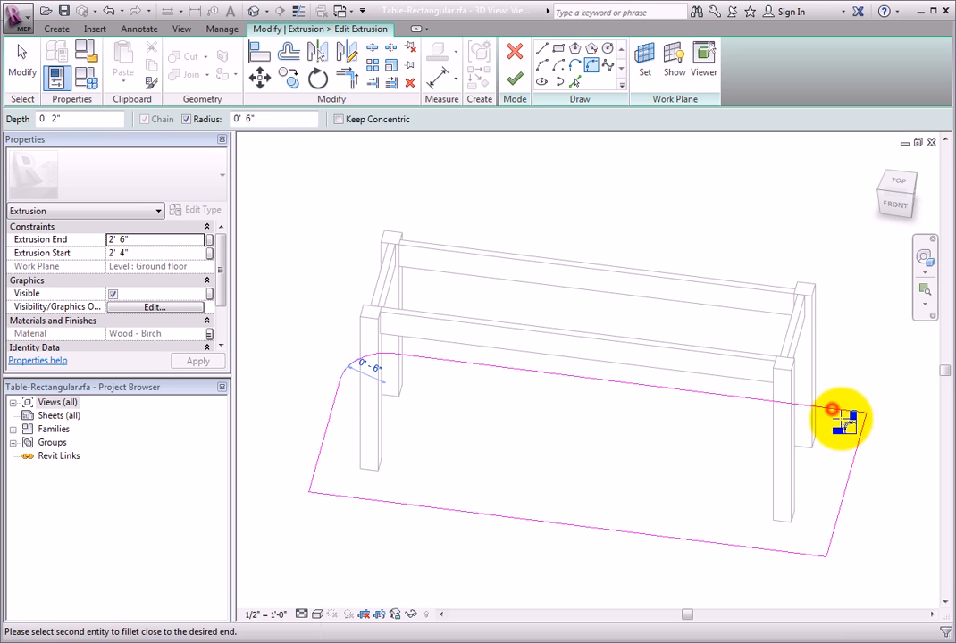
pyautogui.click(859, 442)
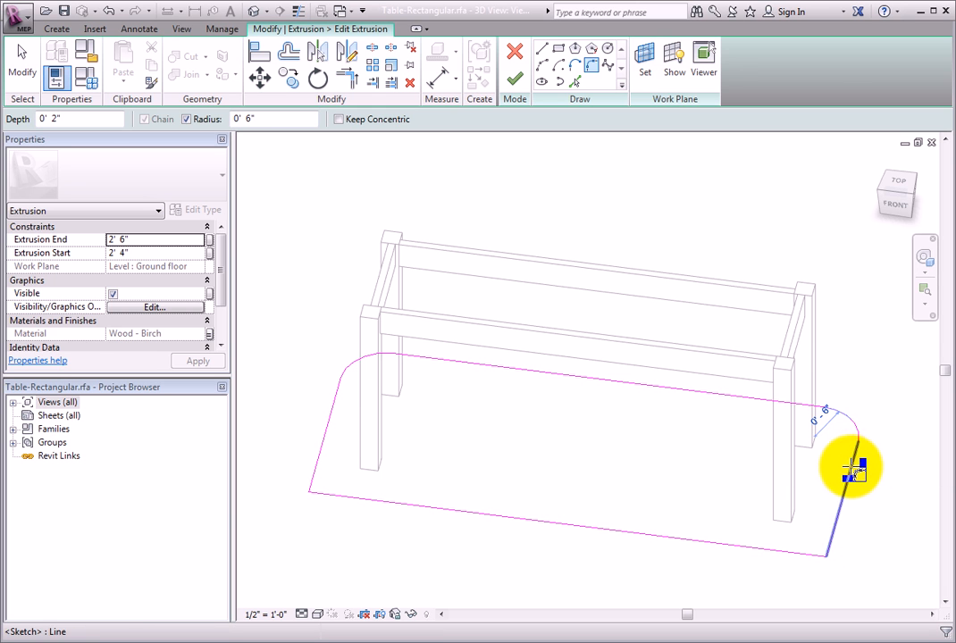
# Round the two front corners of the tabletop sketch with the same fillet arc radius and finish the extrusion edit
pyautogui.click(851, 466)
pyautogui.click(764, 550)
pyautogui.click(529, 521)
pyautogui.click(324, 443)
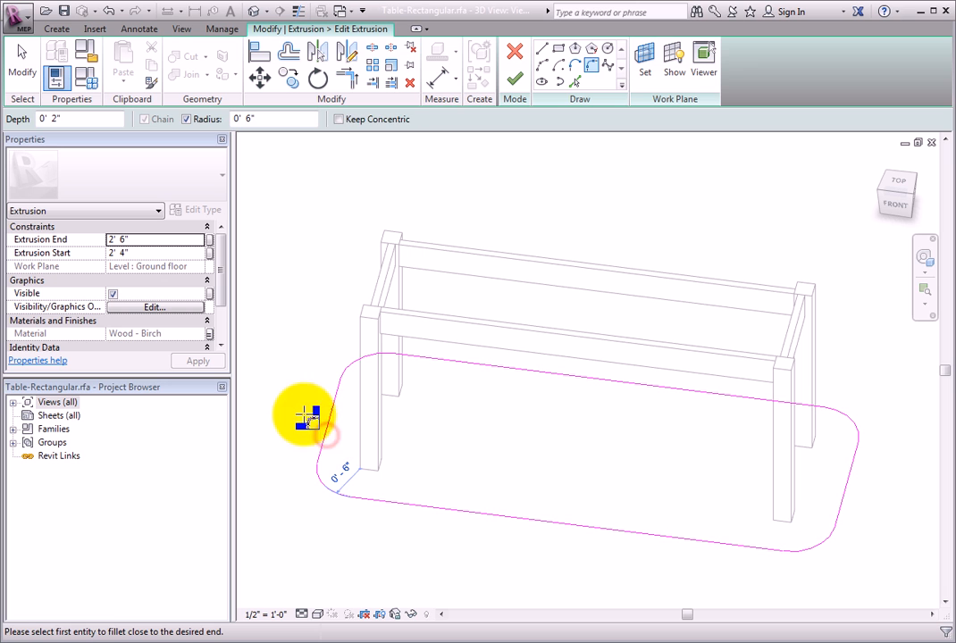
pyautogui.click(516, 82)
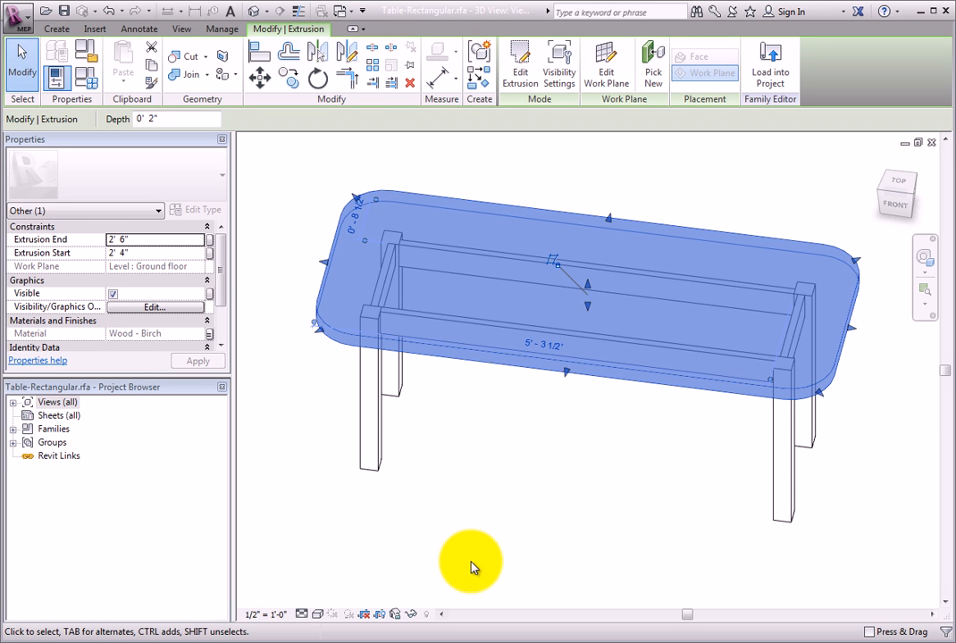
pyautogui.click(559, 501)
# Load the edited table family into the Table-and-chairs project, overwriting the existing version without its parameter values
pyautogui.scroll(-1, 561, 503)
pyautogui.keyDown('shift'); pyautogui.moveTo(488, 498); pyautogui.dragTo(396, 427, button='middle'); pyautogui.keyUp('shift')
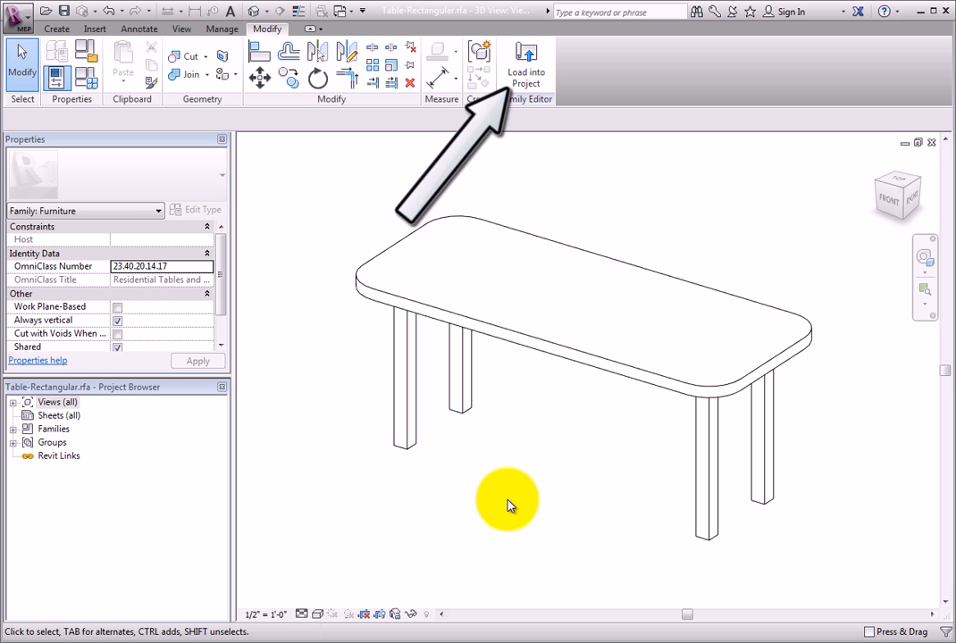
pyautogui.click(523, 70)
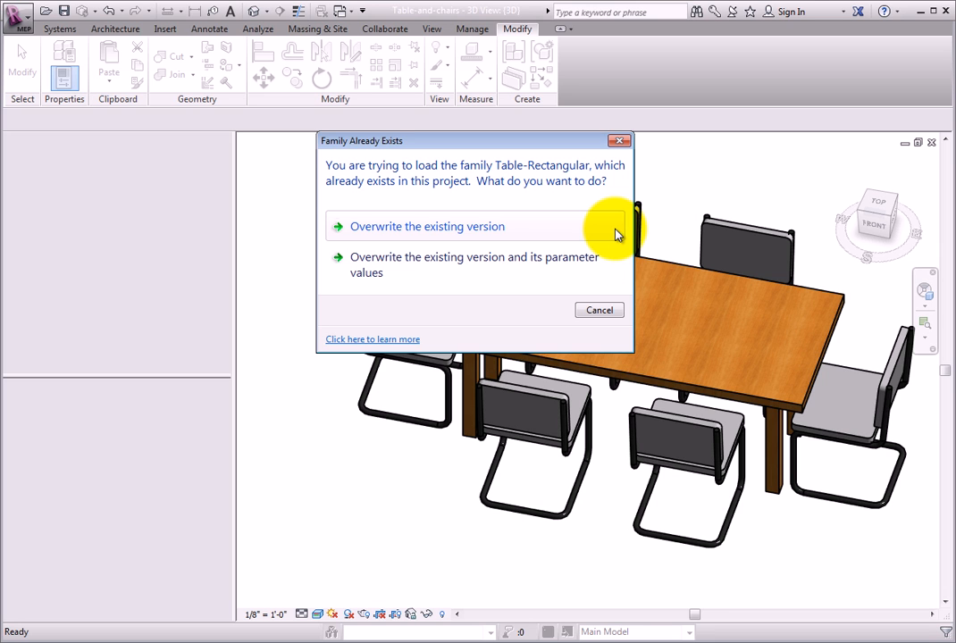
pyautogui.click(530, 231)
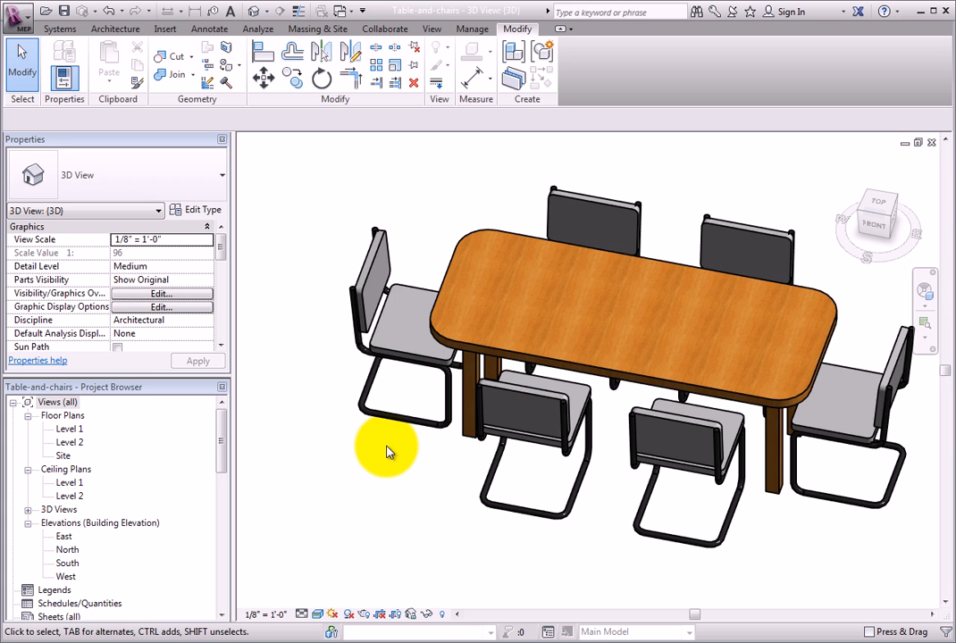
# Switch the rectangular table in the project to its 72" x 48" type
pyautogui.click(473, 362)
pyautogui.click(216, 189)
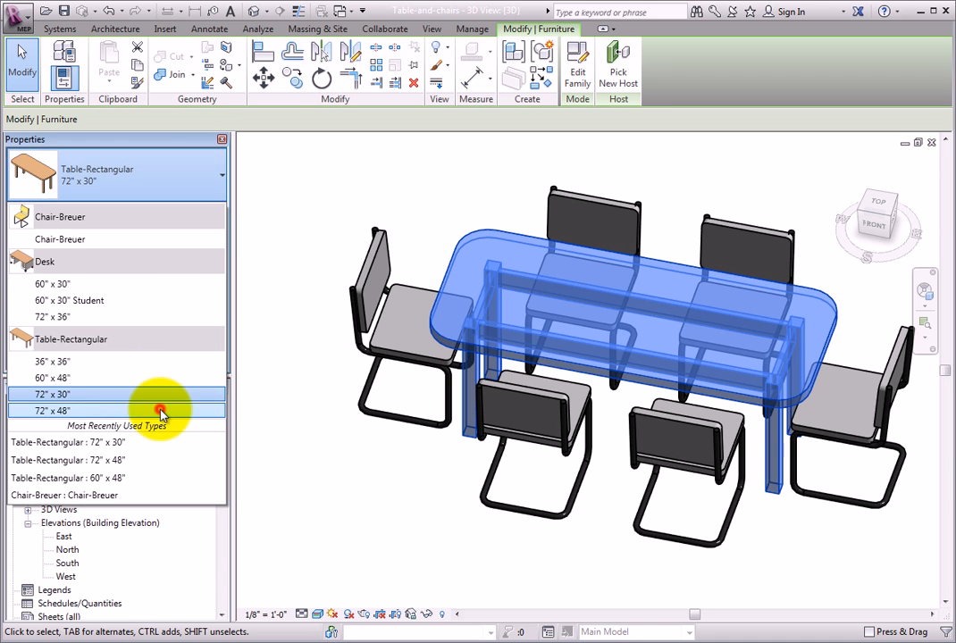
pyautogui.click(54, 411)
pyautogui.click(355, 500)
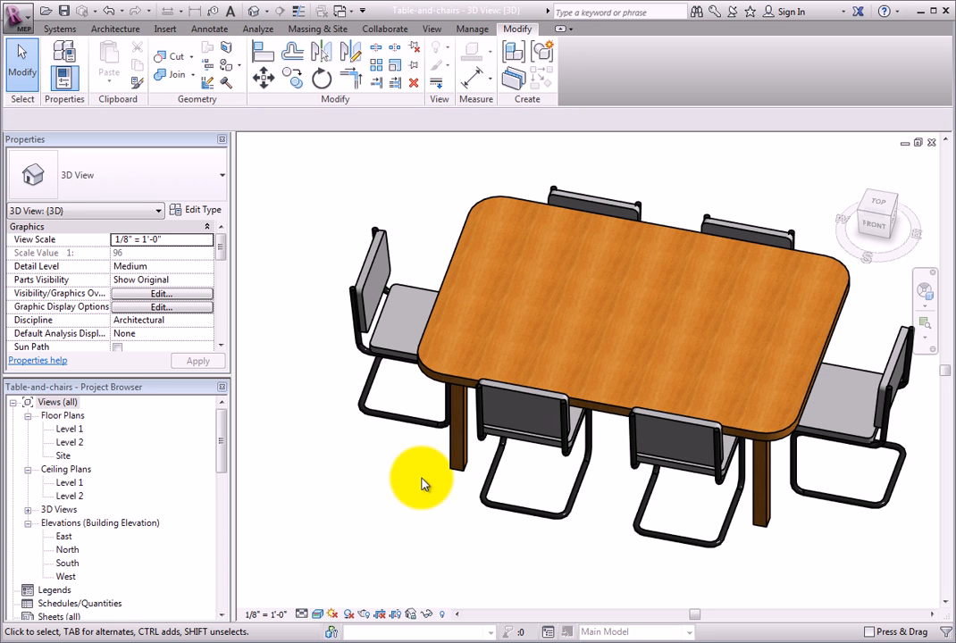
# Open the Level 1 floor plan and examine how the table is represented in plan
pyautogui.keyDown('shift'); pyautogui.moveTo(552, 572); pyautogui.dragTo(531, 526, button='middle'); pyautogui.keyUp('shift')
pyautogui.click(446, 451)
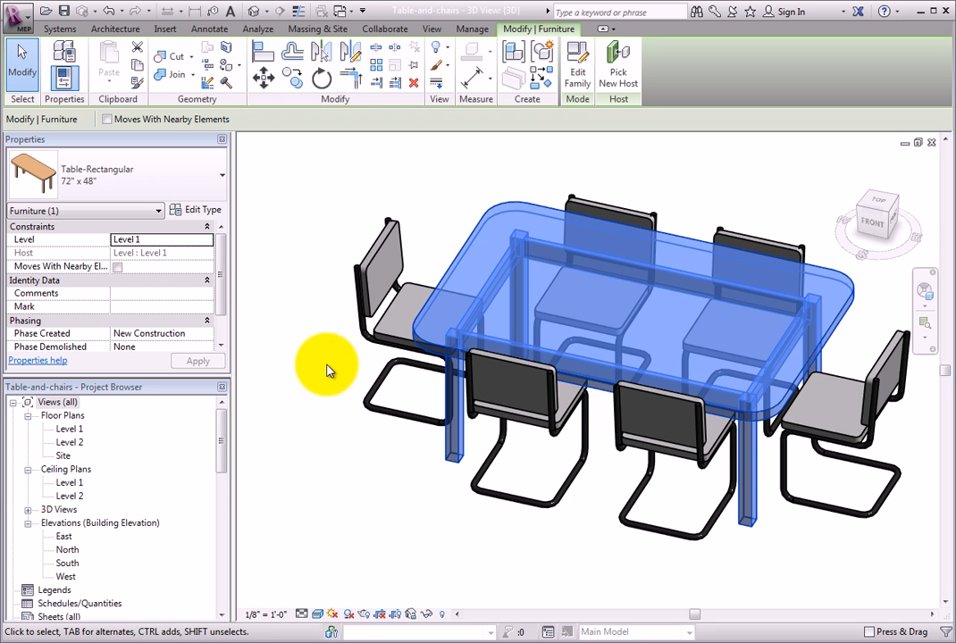
pyautogui.doubleClick(70, 428)
pyautogui.click(575, 400)
pyautogui.scroll(6, 576, 393)
pyautogui.scroll(4, 561, 390)
pyautogui.moveTo(560, 392); pyautogui.dragTo(533, 552, button='middle')
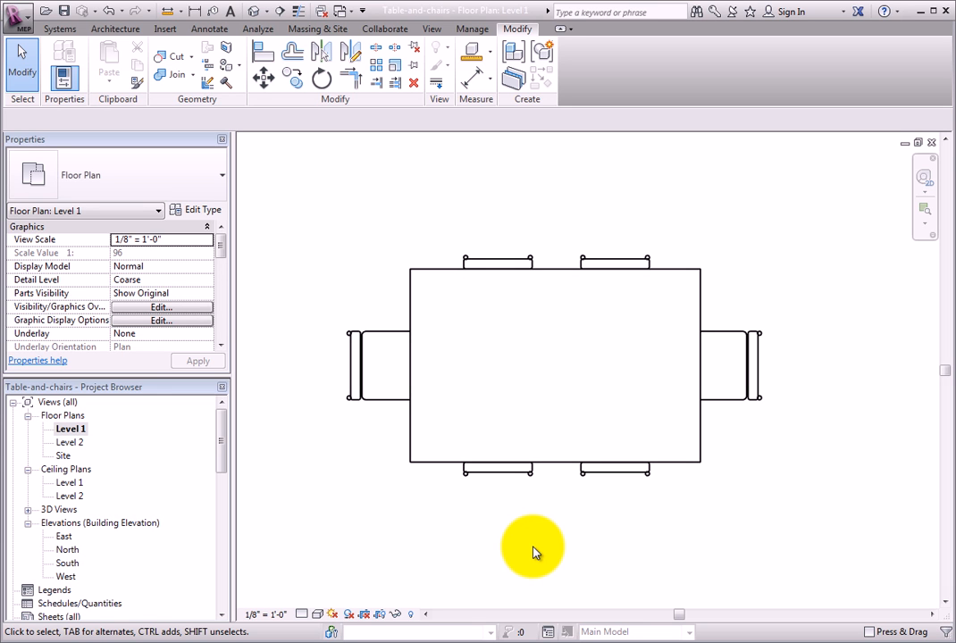
# Switch back to the Table-Rectangular.rfa family and open its Ground floor plan
pyautogui.click(342, 16)
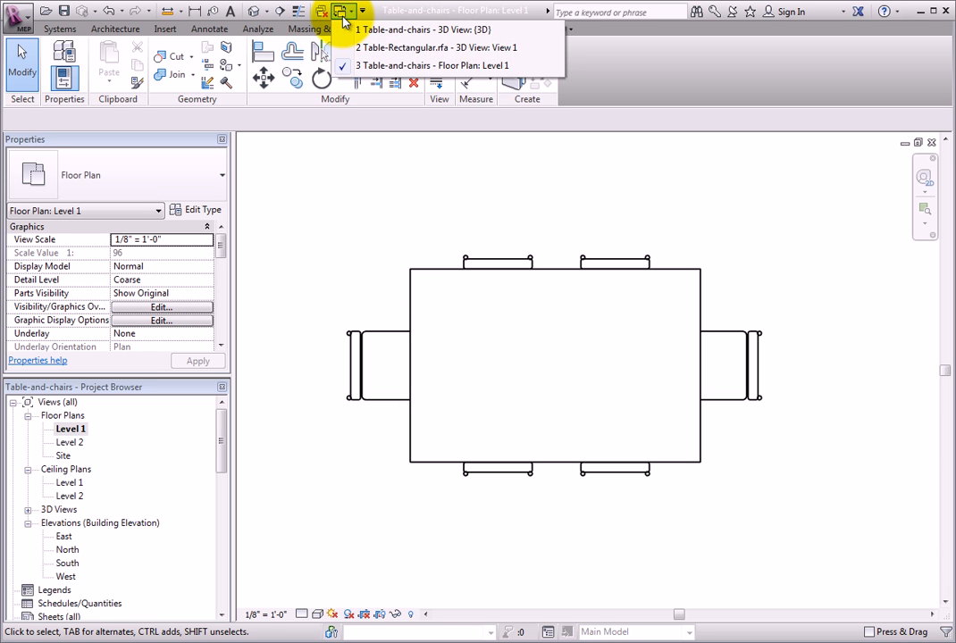
pyautogui.click(540, 48)
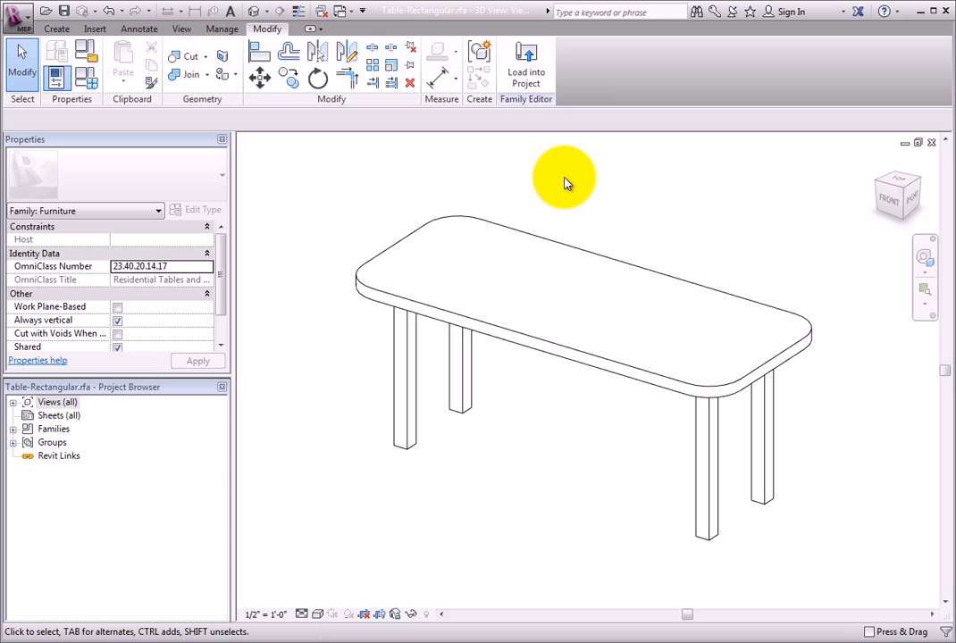
pyautogui.click(13, 402)
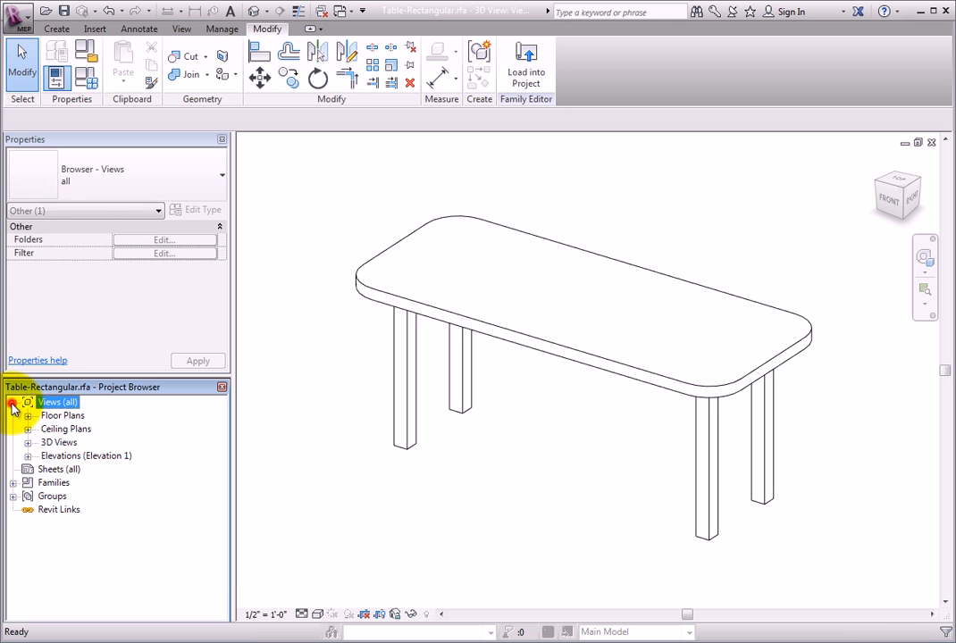
pyautogui.click(27, 417)
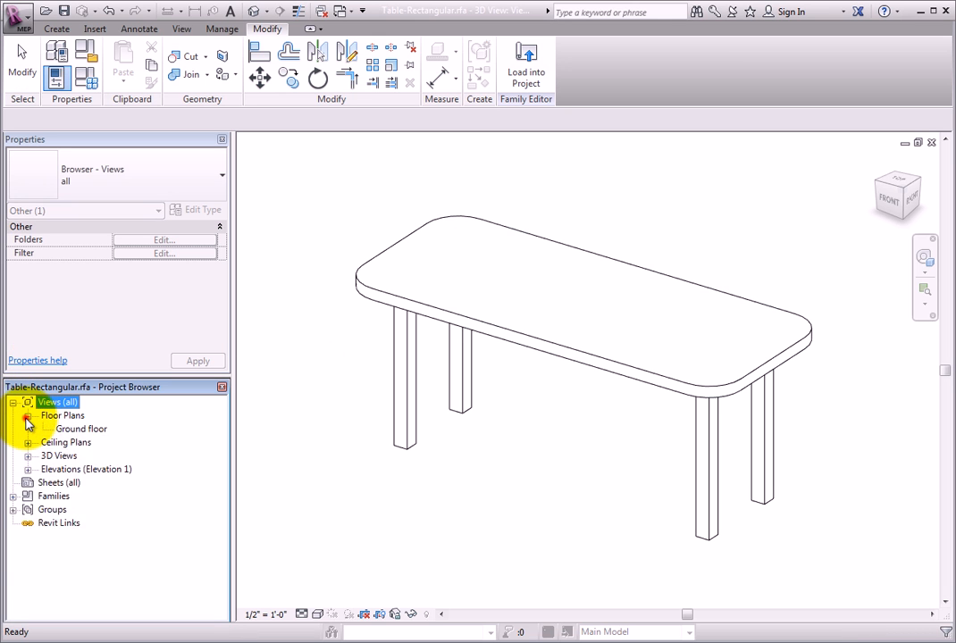
pyautogui.doubleClick(100, 433)
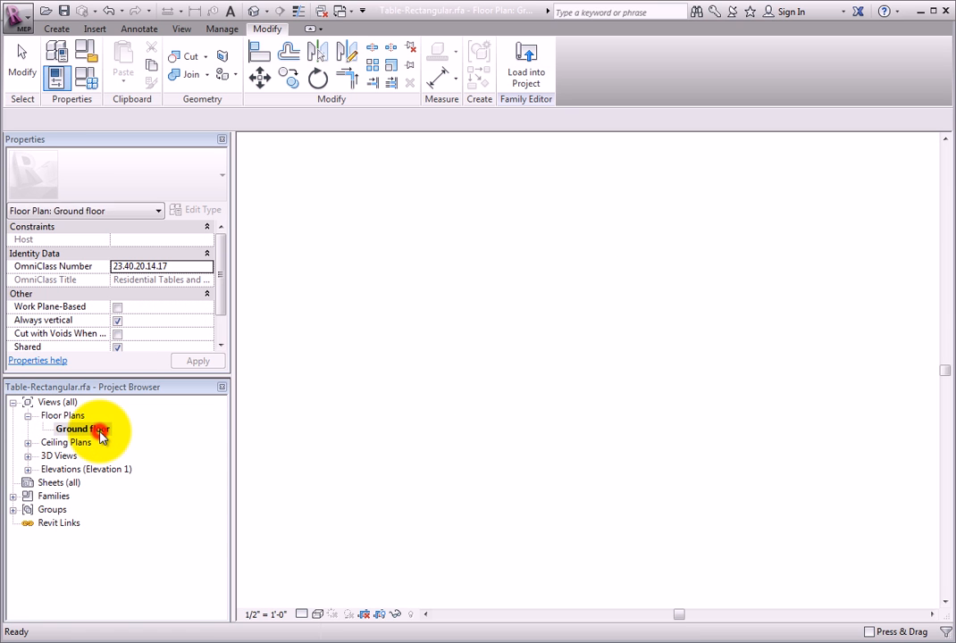
# Start editing the boundary of the rectangular detail item that outlines the table in plan
pyautogui.scroll(2, 402, 570)
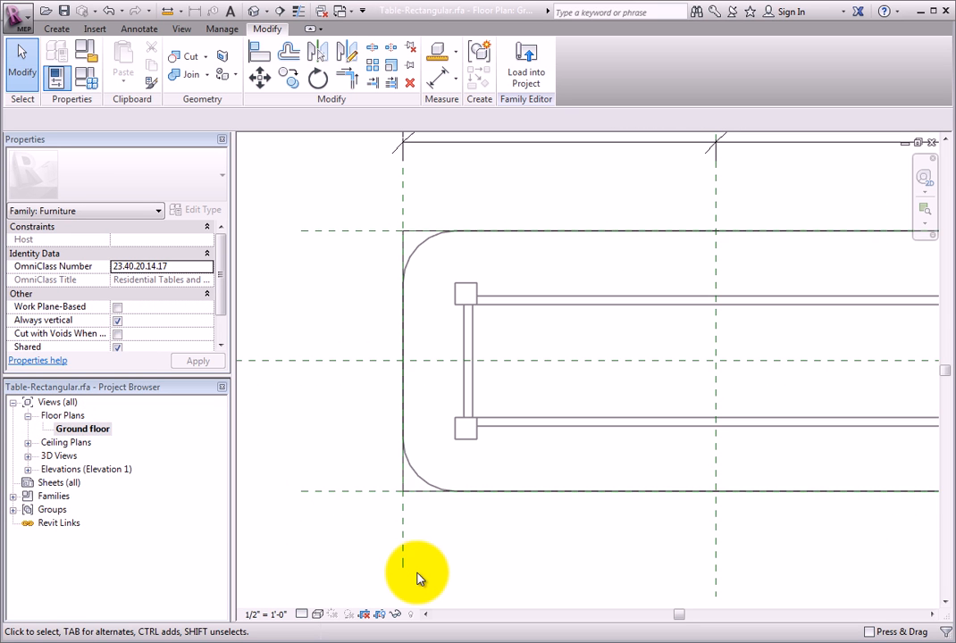
pyautogui.click(415, 496)
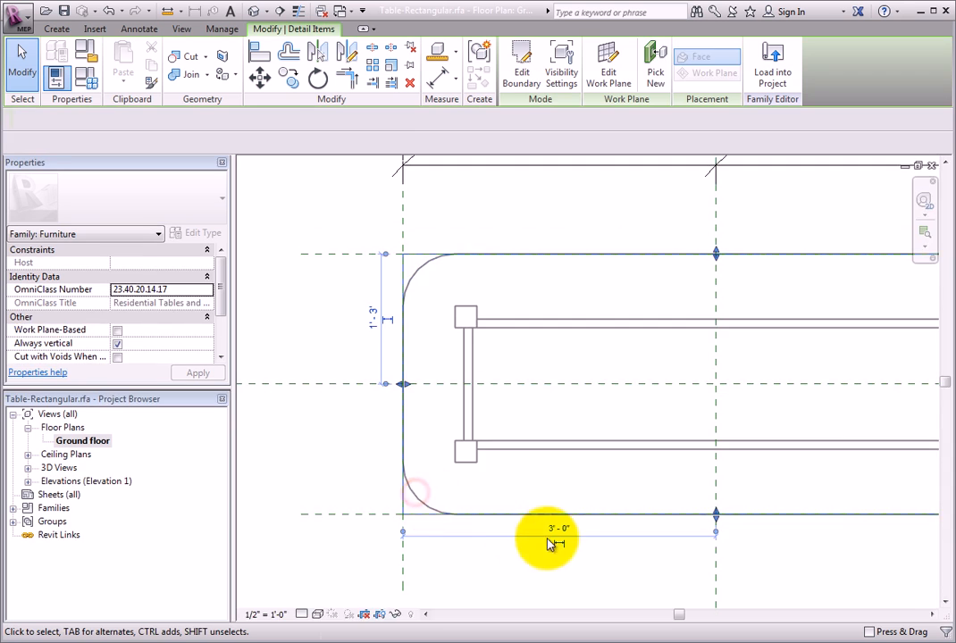
pyautogui.scroll(-2, 640, 571)
pyautogui.moveTo(639, 571); pyautogui.dragTo(511, 575, button='middle')
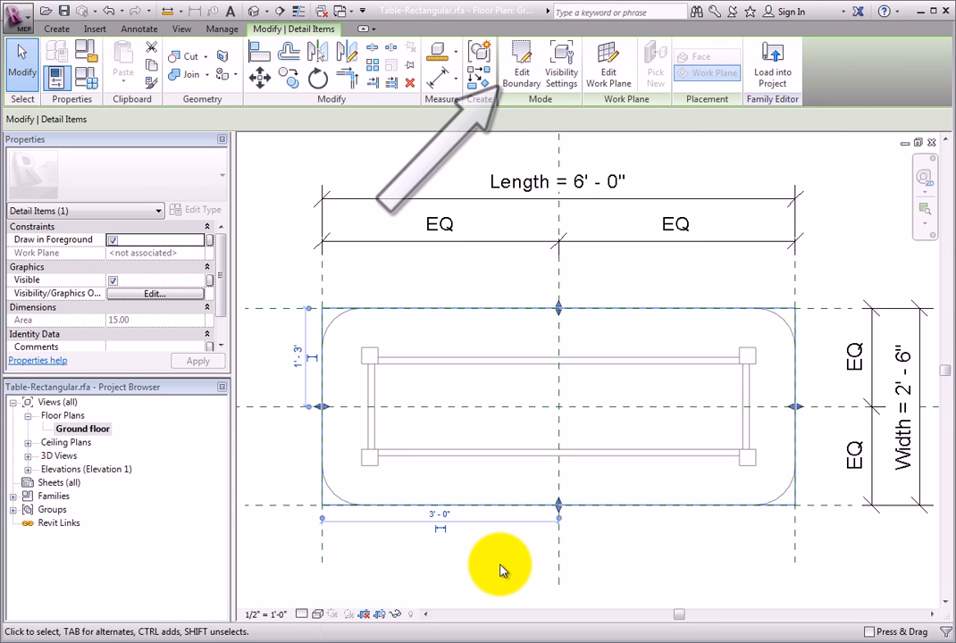
pyautogui.click(525, 82)
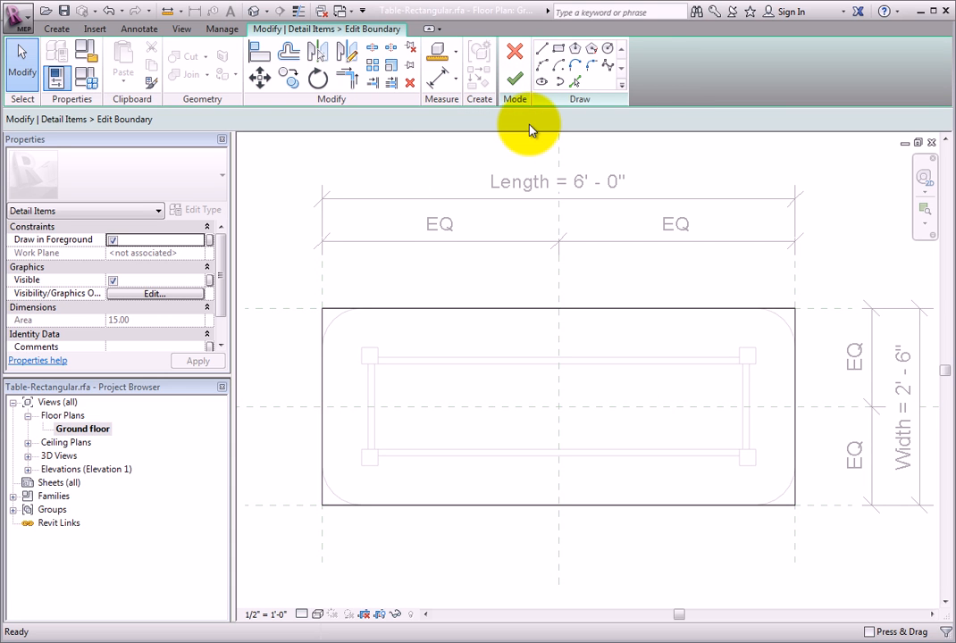
# Round all four corners of the detail item's boundary with 6" radius fillet arcs and finish the boundary edit
pyautogui.click(592, 68)
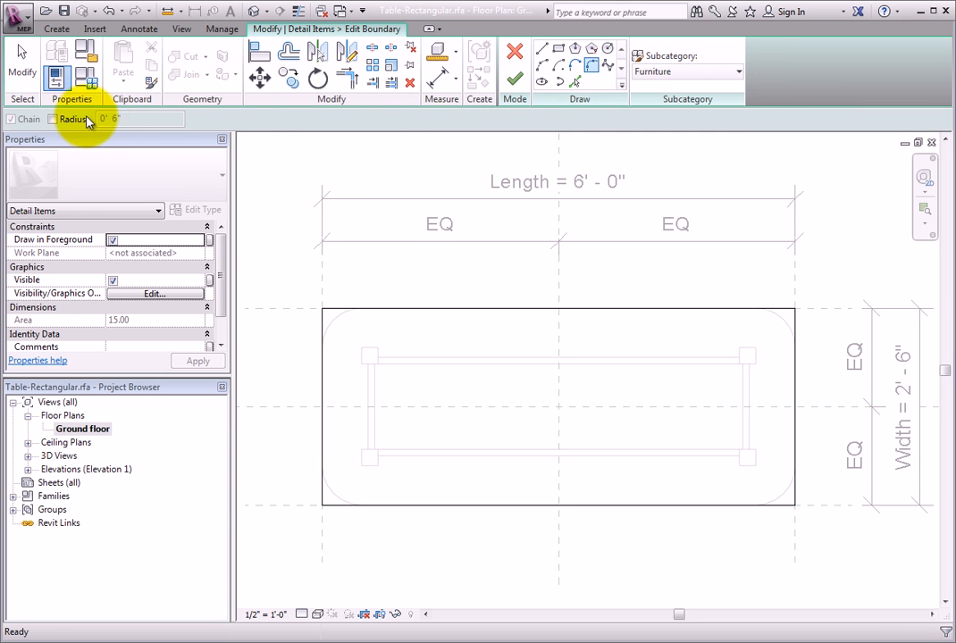
pyautogui.click(63, 118)
pyautogui.click(319, 329)
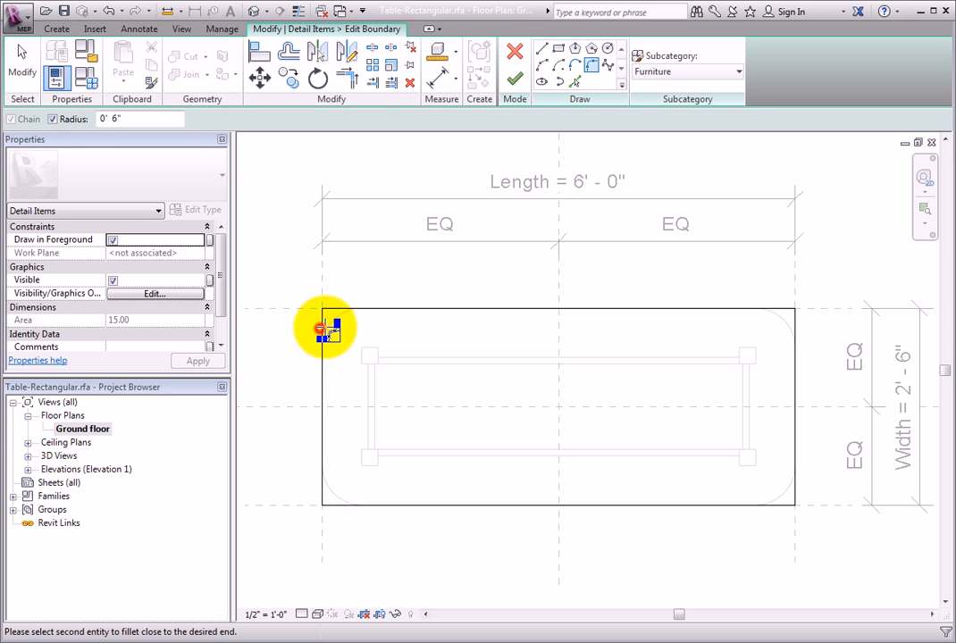
pyautogui.click(337, 313)
pyautogui.click(436, 307)
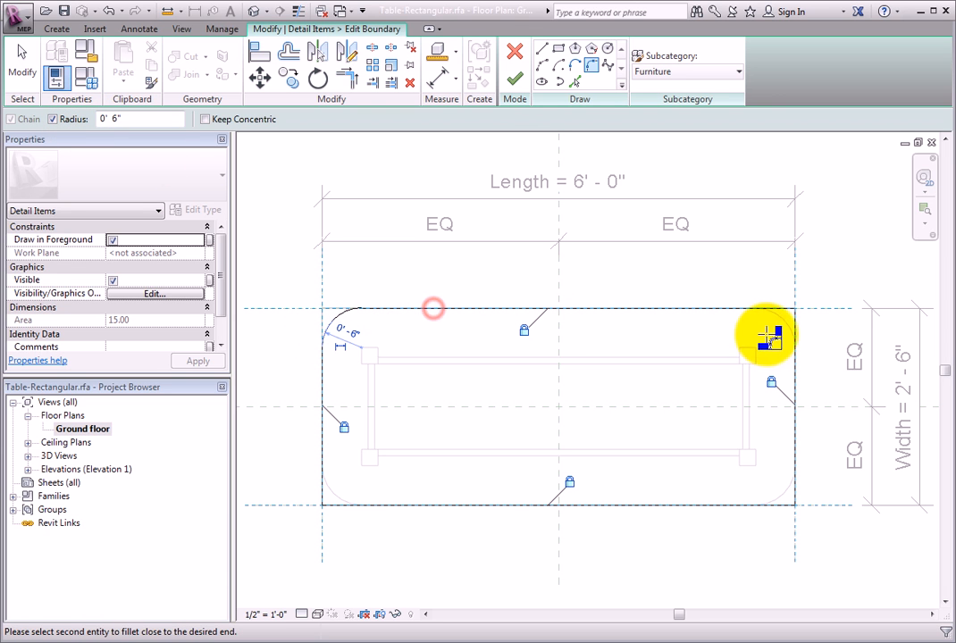
pyautogui.click(798, 338)
pyautogui.click(793, 364)
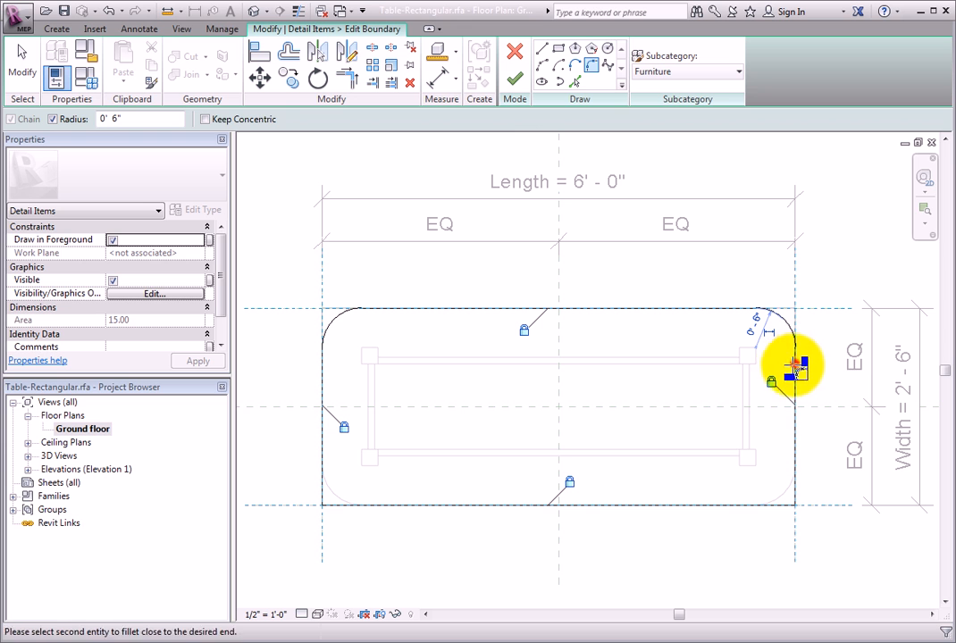
pyautogui.click(704, 505)
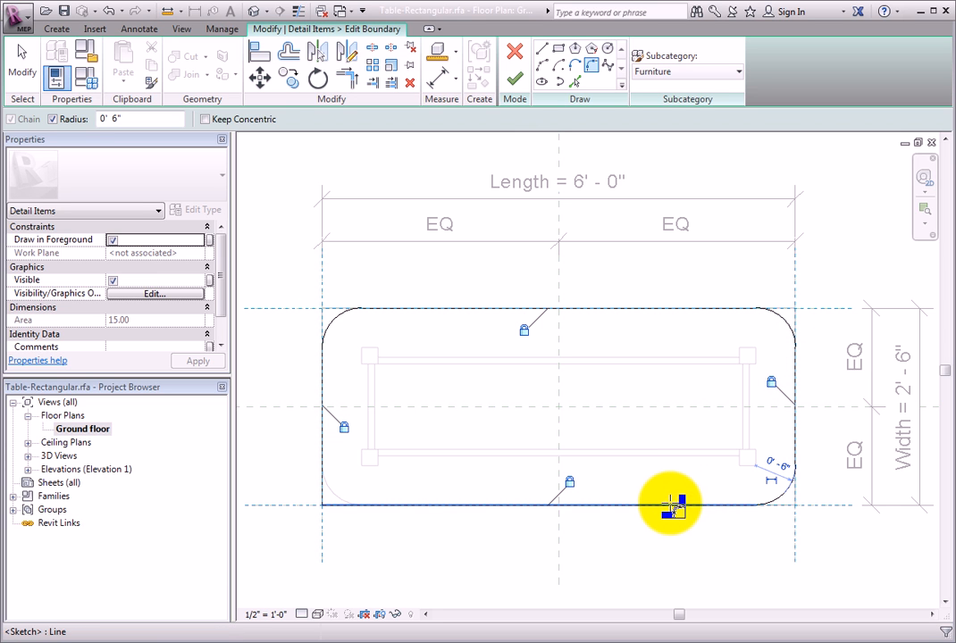
pyautogui.click(672, 504)
pyautogui.click(323, 380)
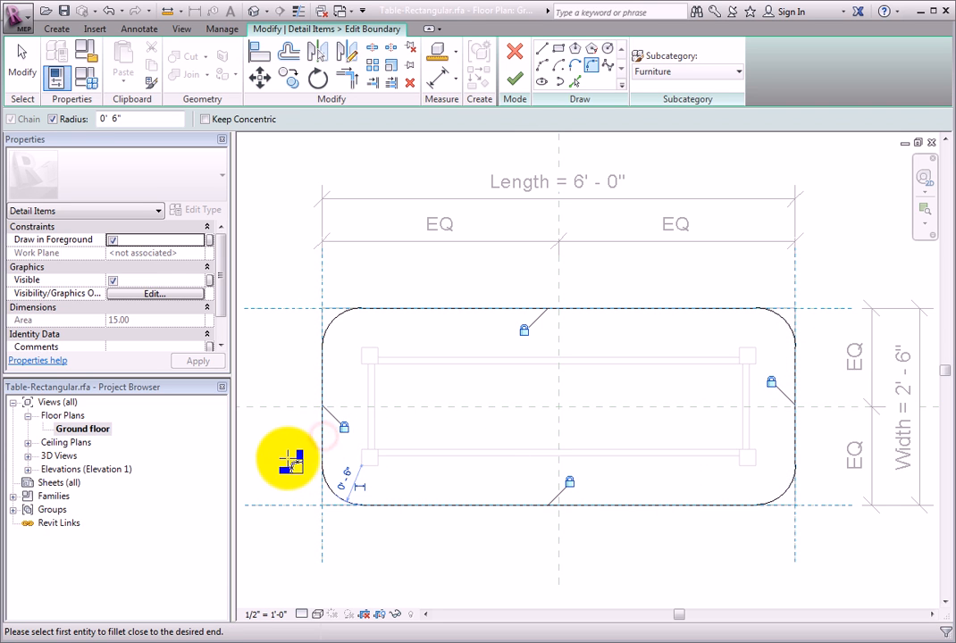
pyautogui.click(514, 79)
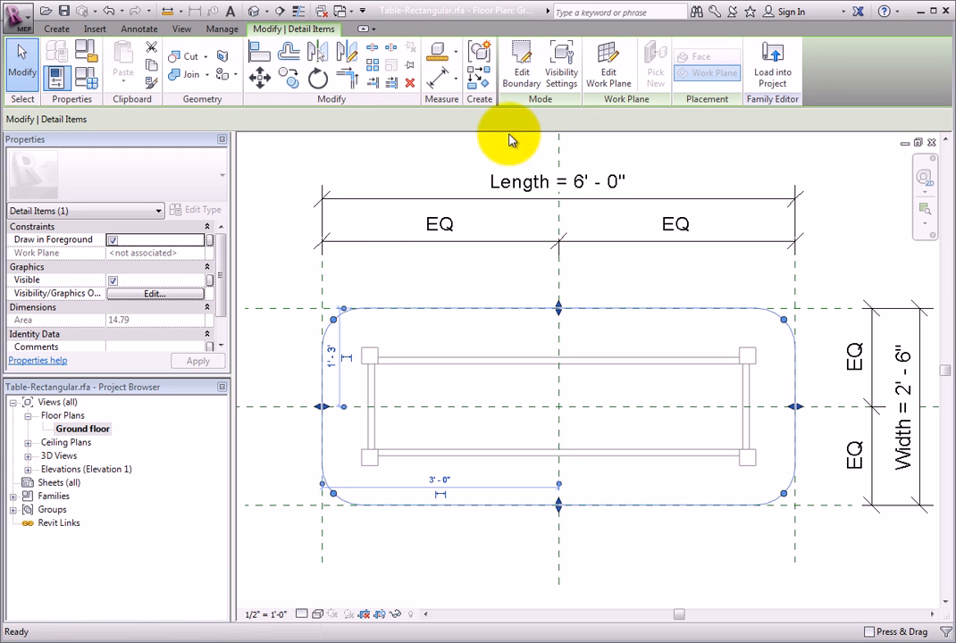
pyautogui.click(275, 275)
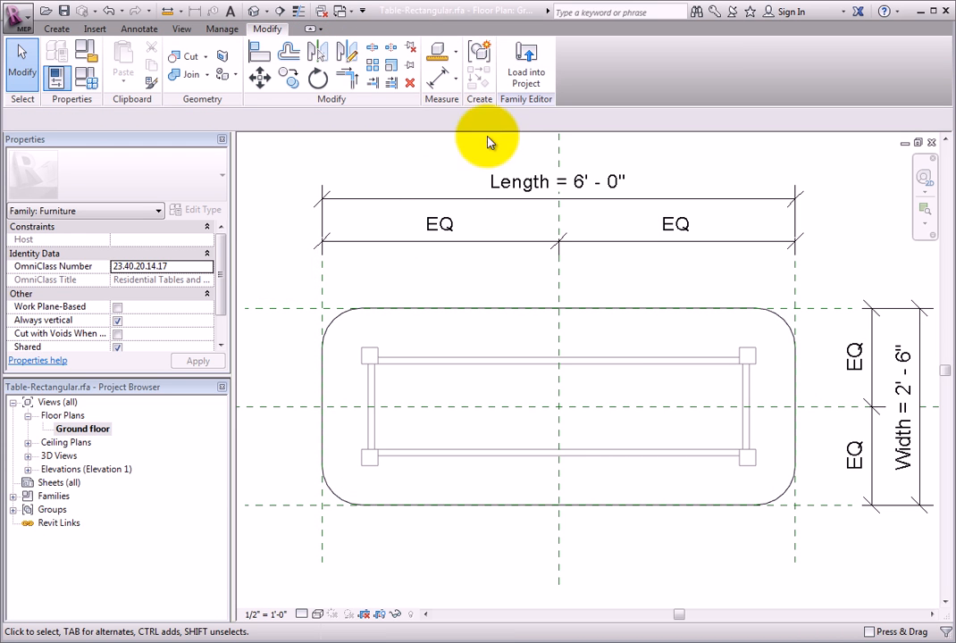
# Load the edited table family into the project, overwriting the existing version, and open the Level 1 floor plan
pyautogui.click(531, 81)
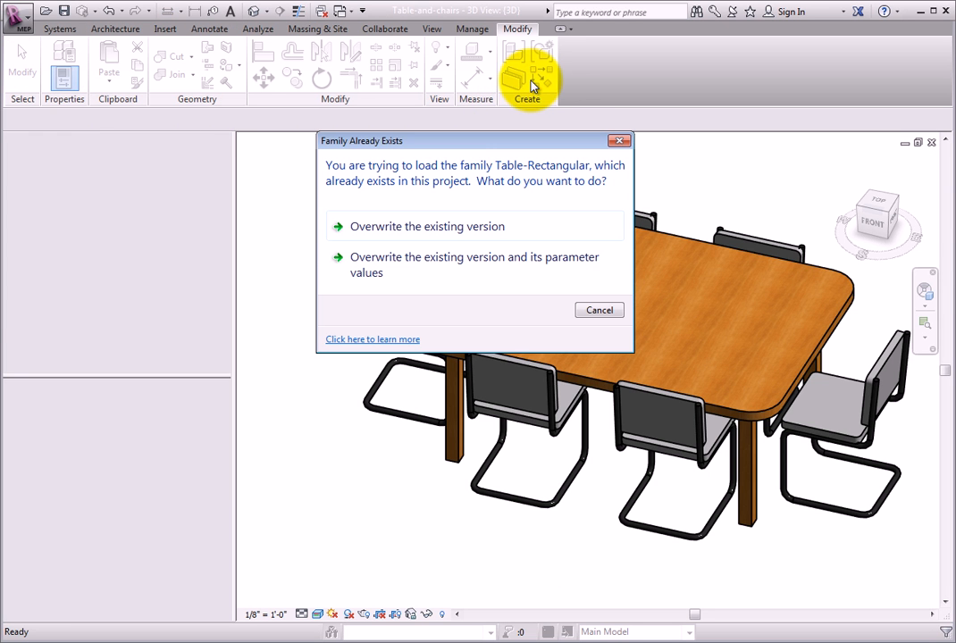
pyautogui.click(576, 235)
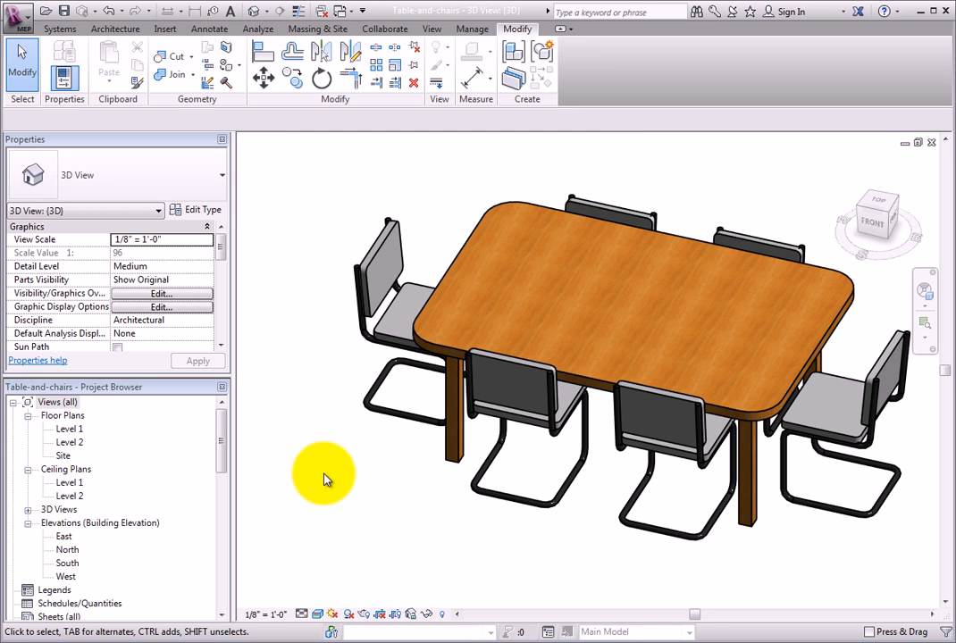
pyautogui.doubleClick(70, 429)
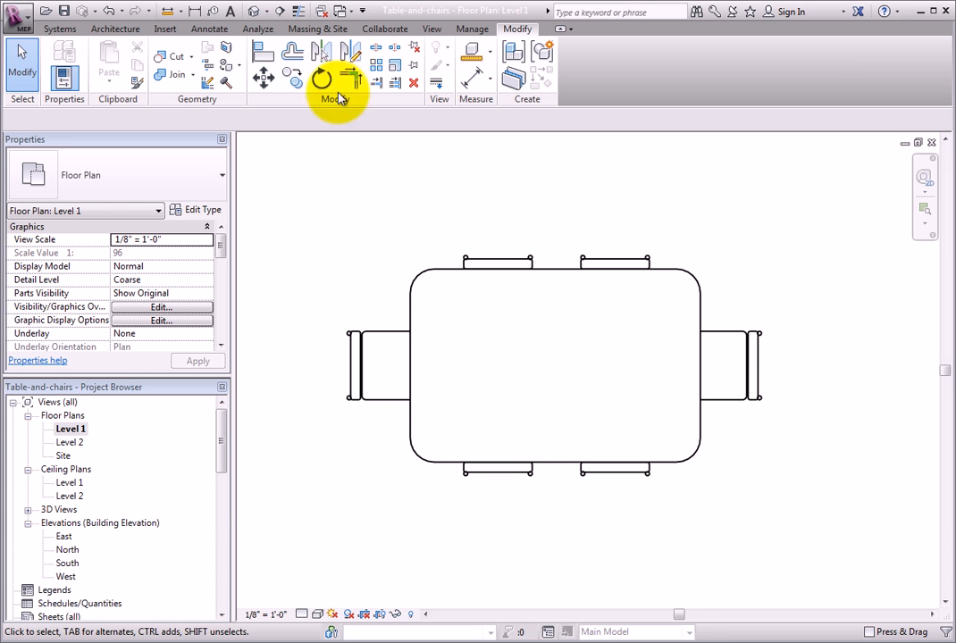
# Switch back to View 1, the 3D view of the Table-Rectangular.rfa family
pyautogui.click(349, 13)
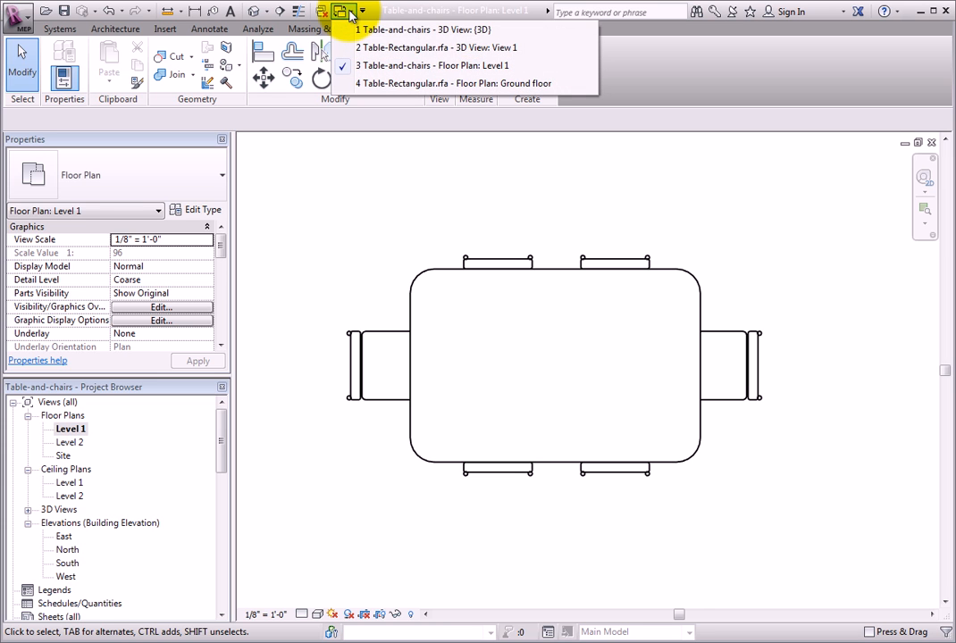
pyautogui.click(544, 54)
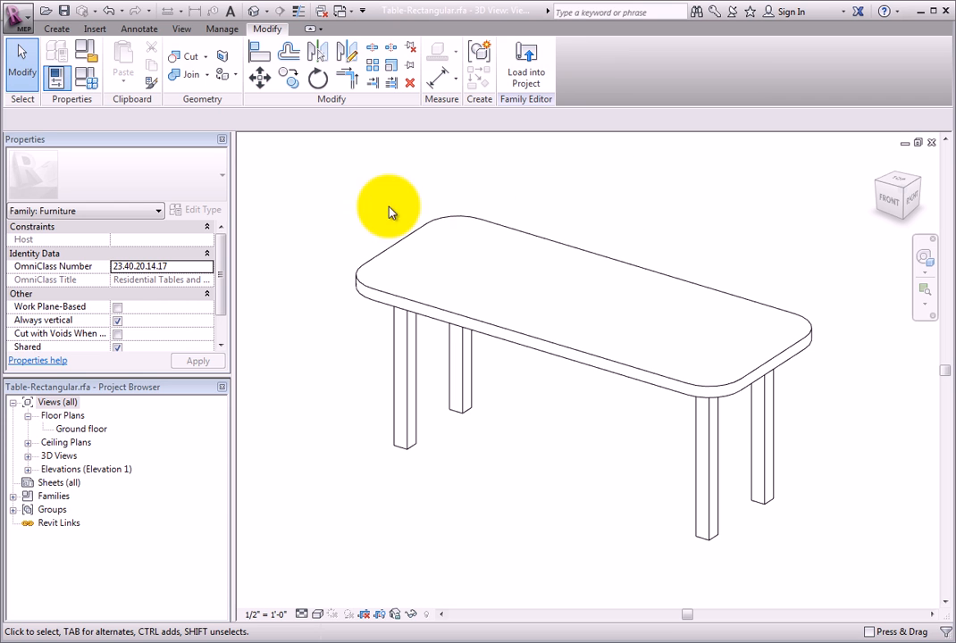
pyautogui.click(21, 18)
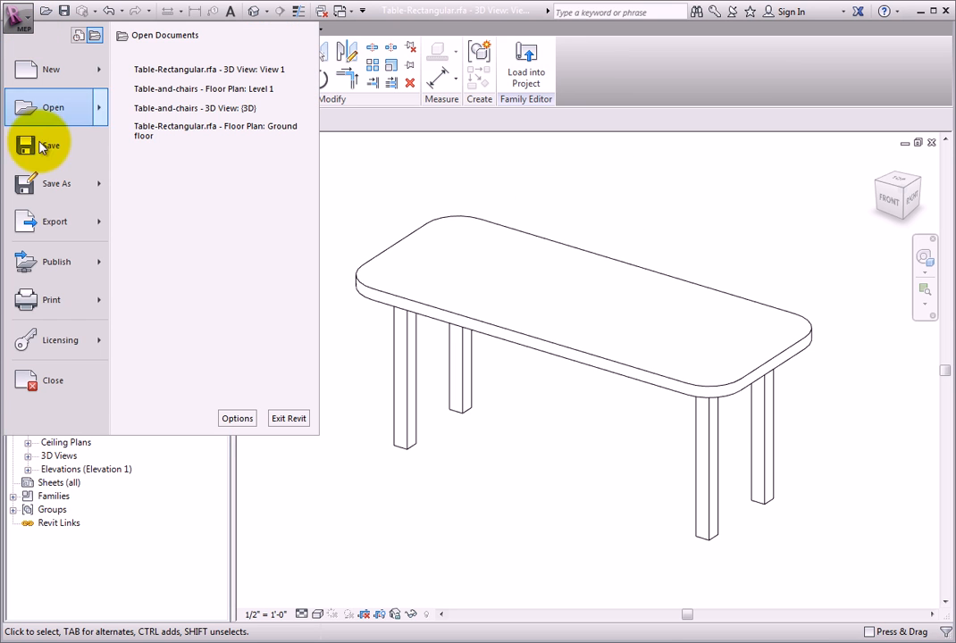
pyautogui.click(81, 382)
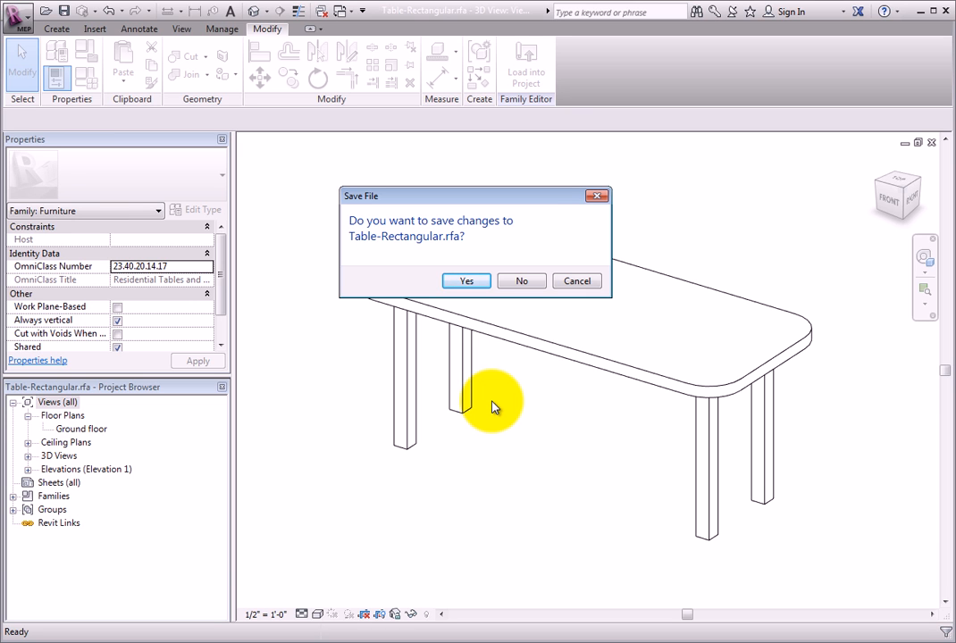
pyautogui.click(578, 281)
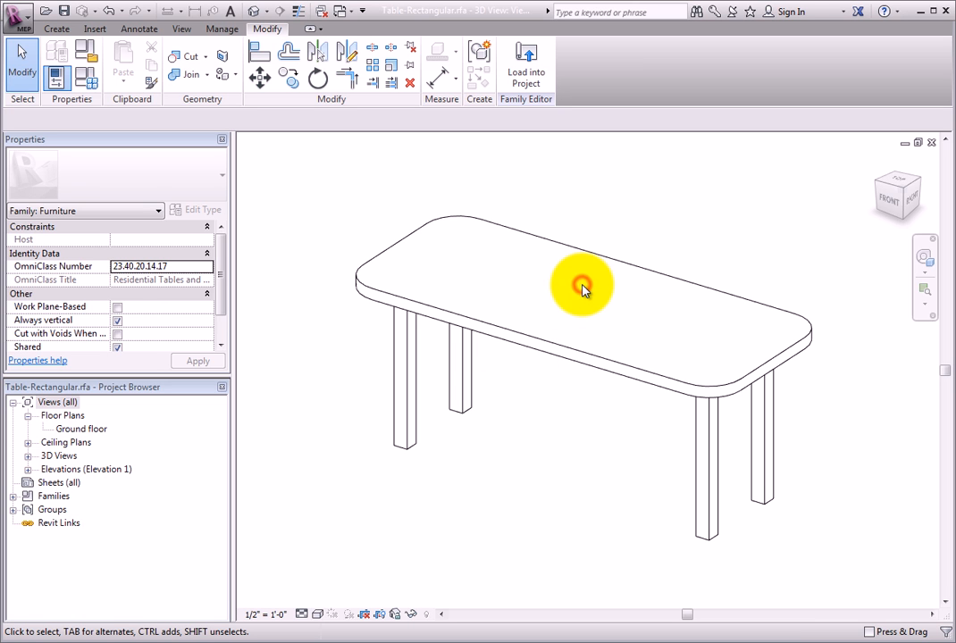
# Start saving the table as a new family file in the Imperial Library's Furniture > Tables folder
pyautogui.click(13, 17)
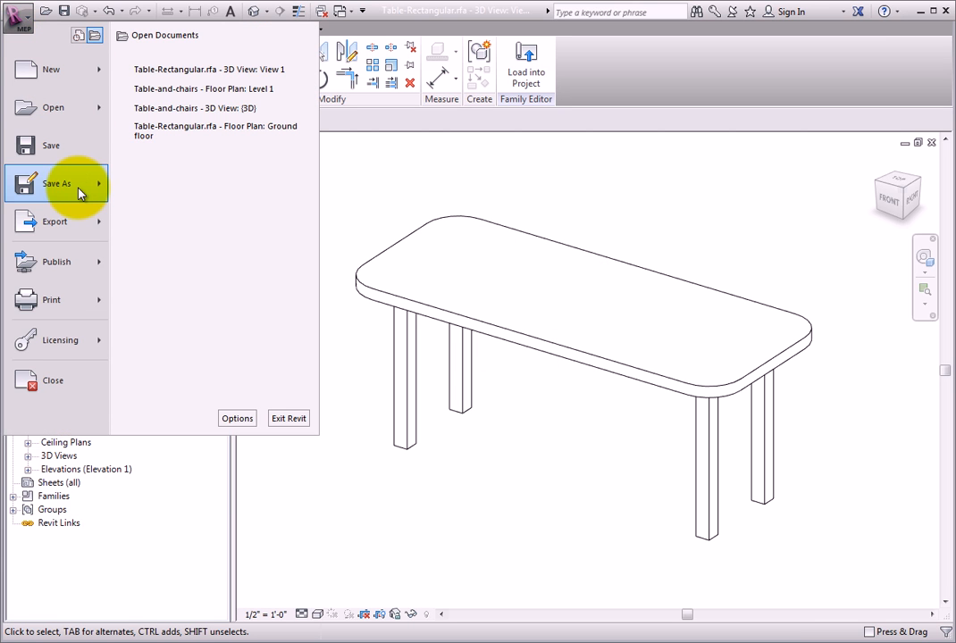
pyautogui.moveTo(77, 191)
pyautogui.click(264, 140)
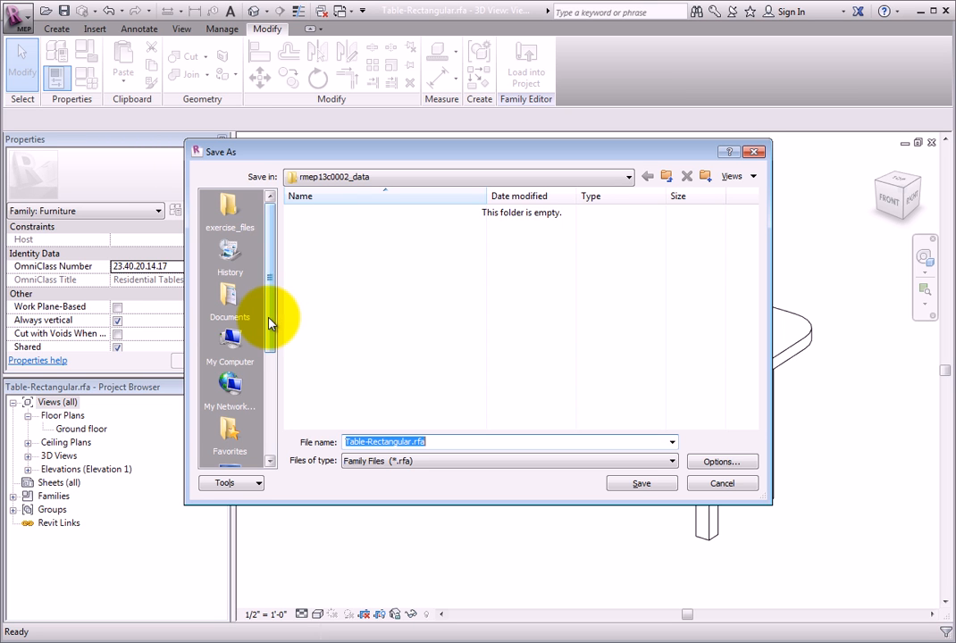
pyautogui.moveTo(271, 335); pyautogui.dragTo(267, 419)
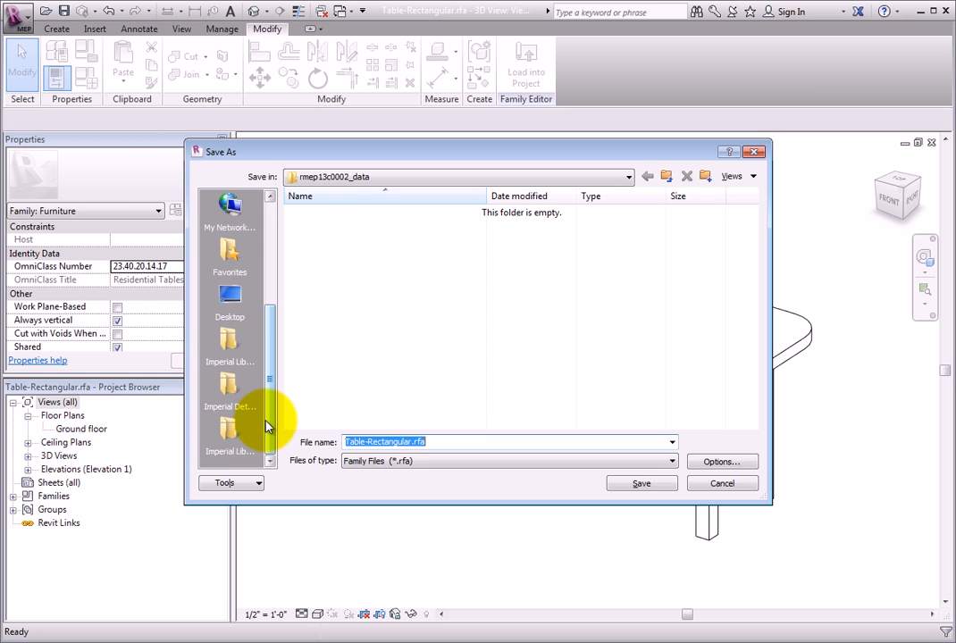
pyautogui.click(223, 359)
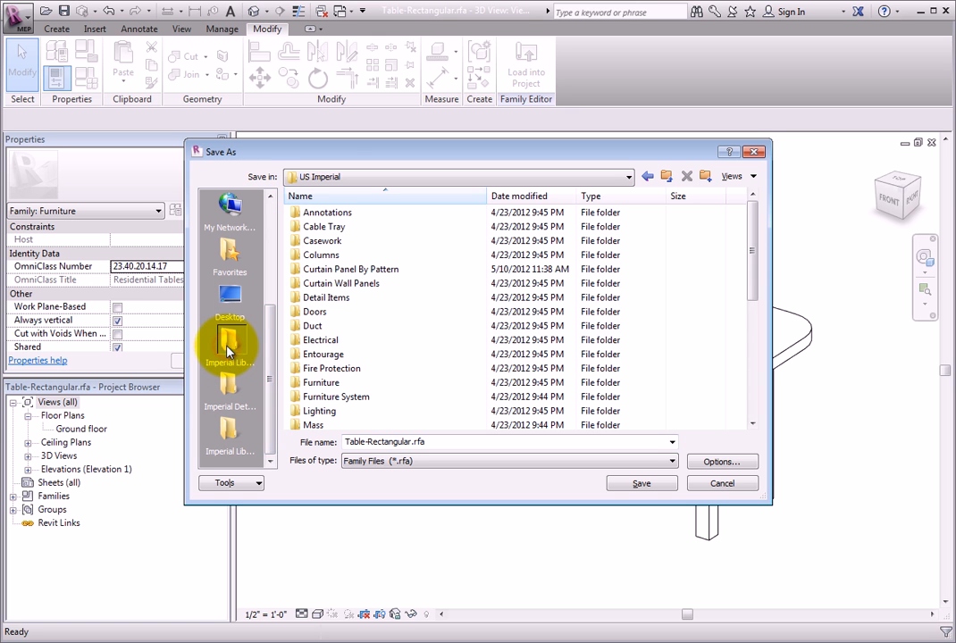
pyautogui.doubleClick(356, 381)
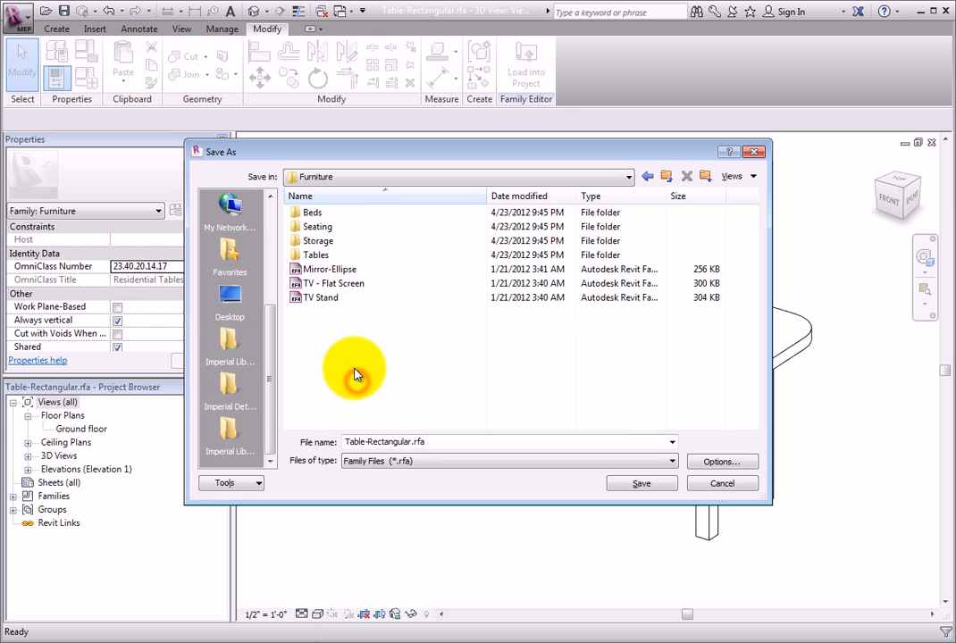
pyautogui.doubleClick(335, 253)
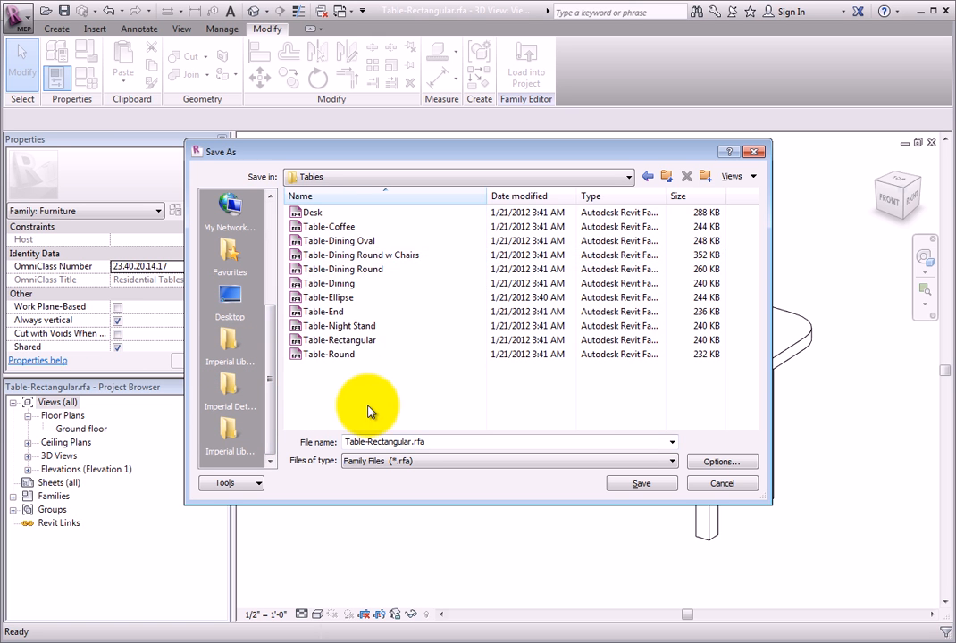
# Save the family under the name Table-Rectangular-Rounded and close it
pyautogui.click(439, 442)
pyautogui.press('BackSpace')
pyautogui.press('BackSpace')
pyautogui.press('BackSpace')
pyautogui.press('BackSpace')
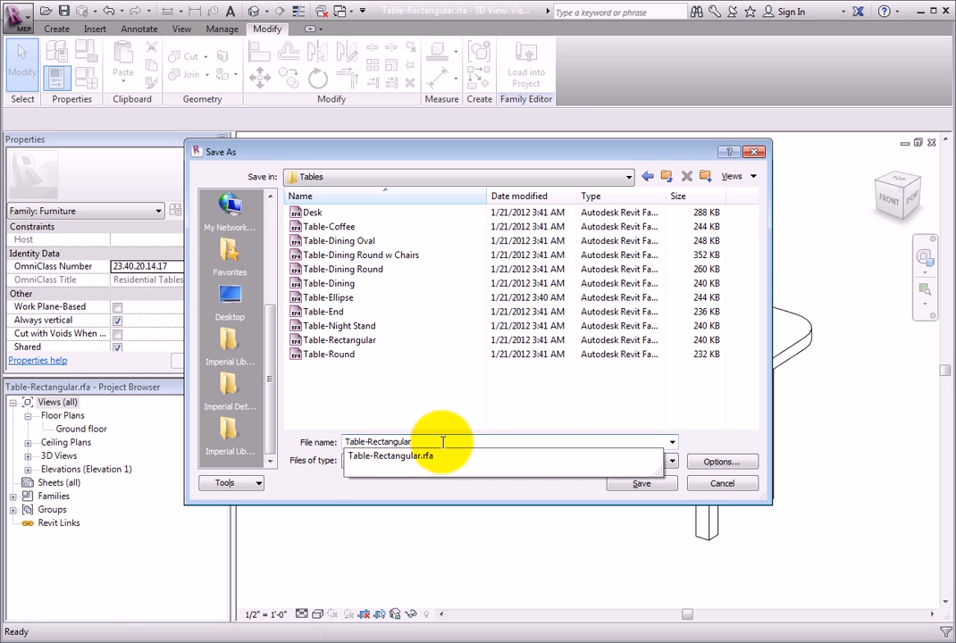
pyautogui.write('-Rounded')
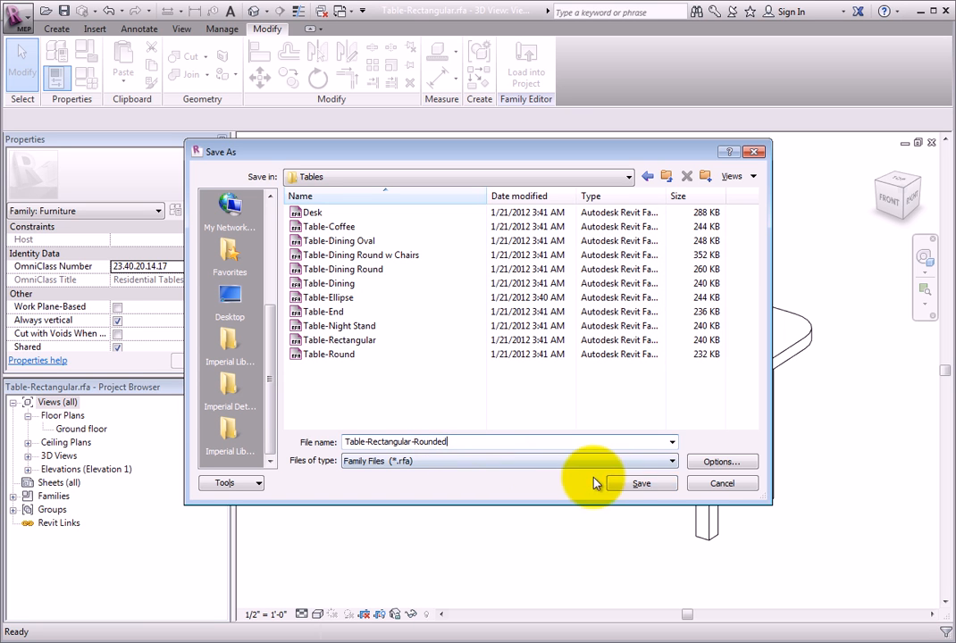
pyautogui.click(634, 484)
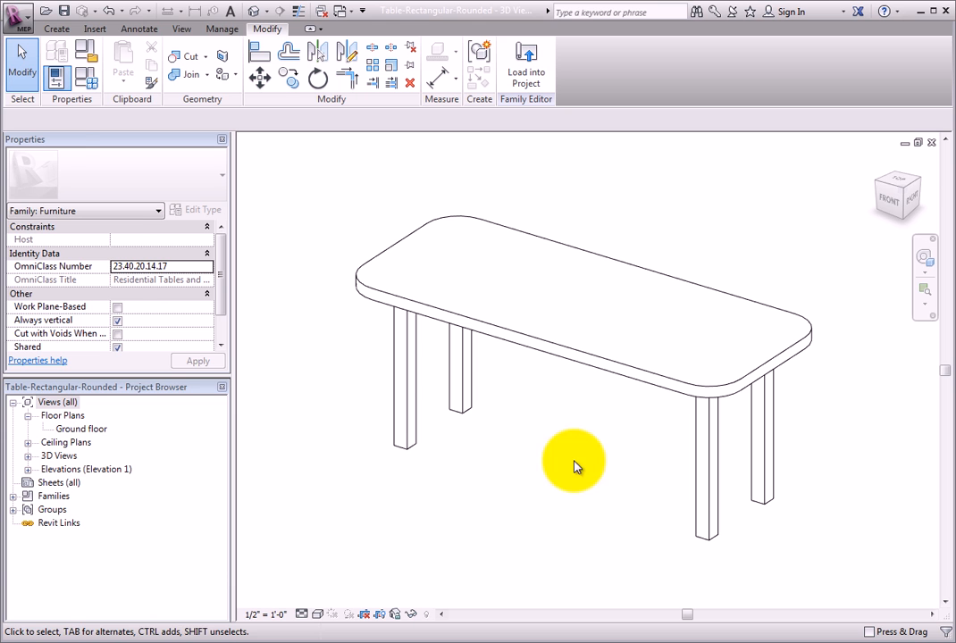
pyautogui.click(18, 27)
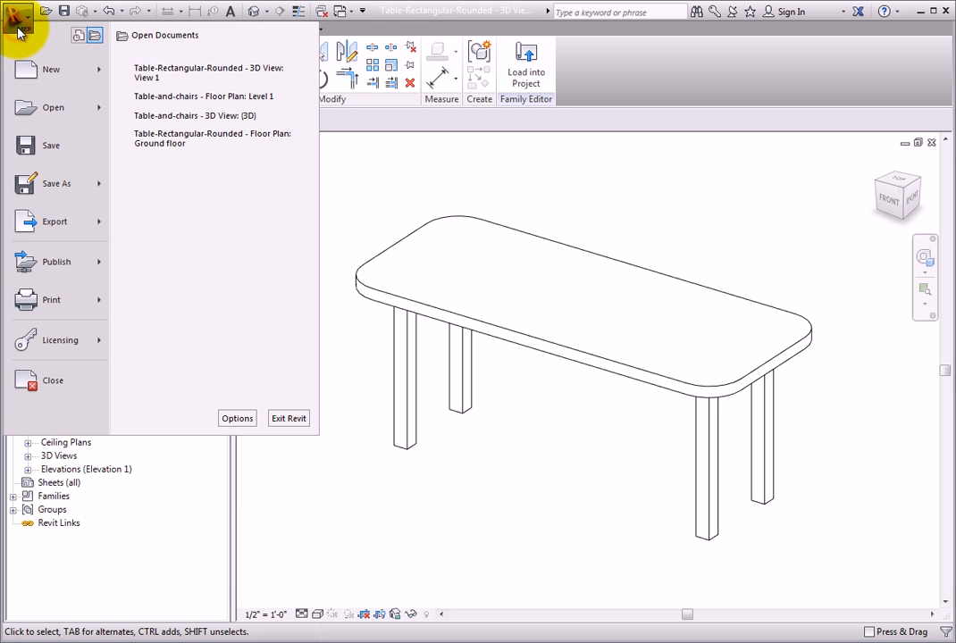
pyautogui.click(85, 382)
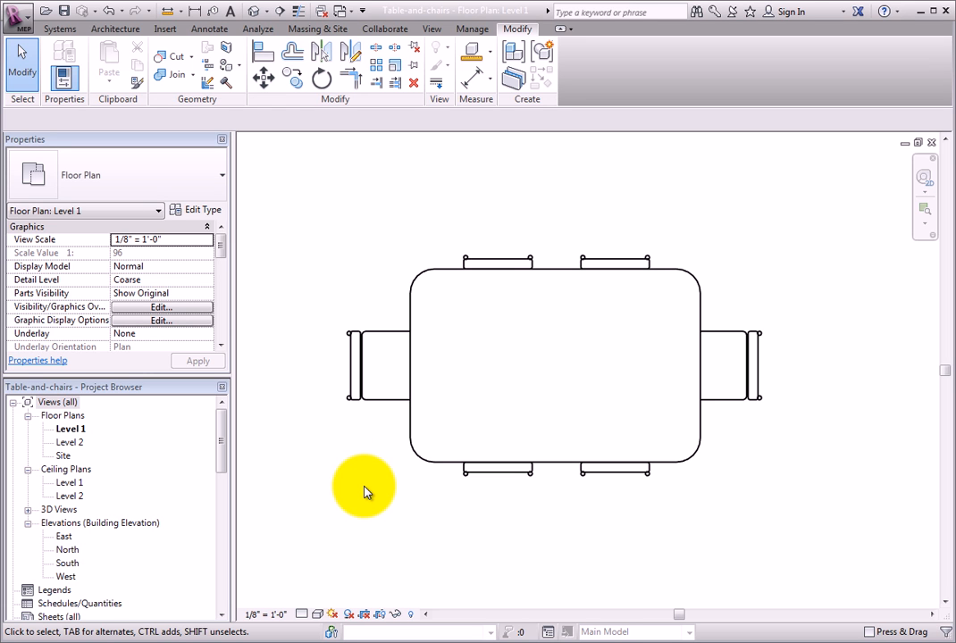
# Load Table-Rectangular and Table-Rectangular-Rounded from the Furniture > Tables library folder into the project, overwriting the existing version of Table-Rectangular
pyautogui.click(168, 30)
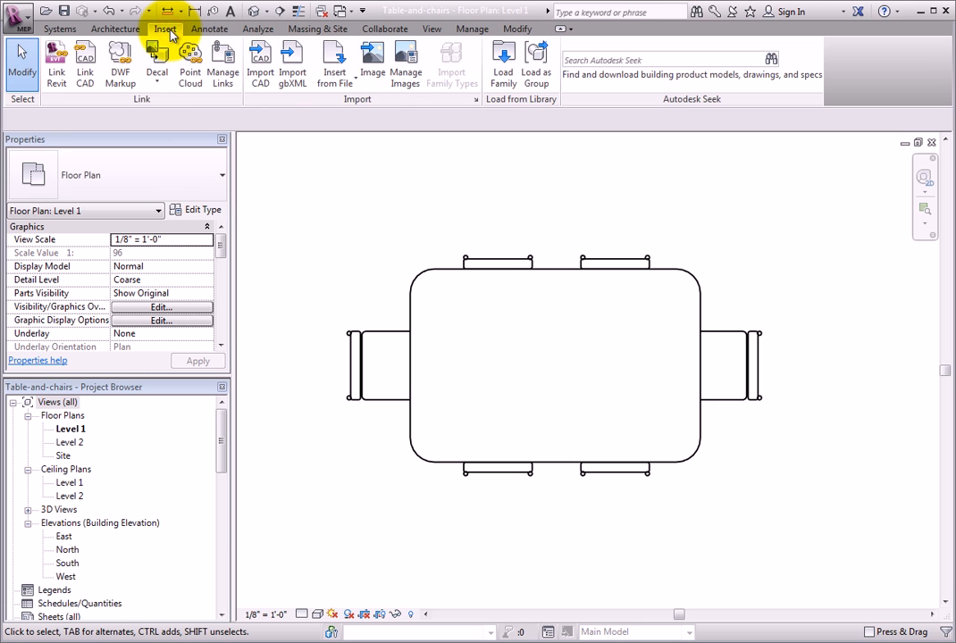
pyautogui.click(503, 64)
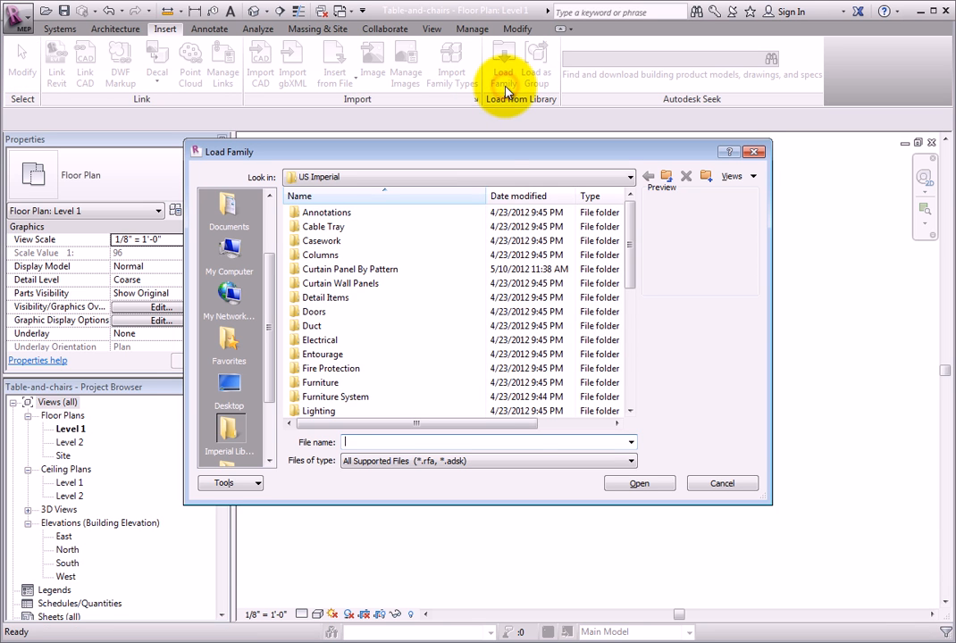
pyautogui.click(354, 384)
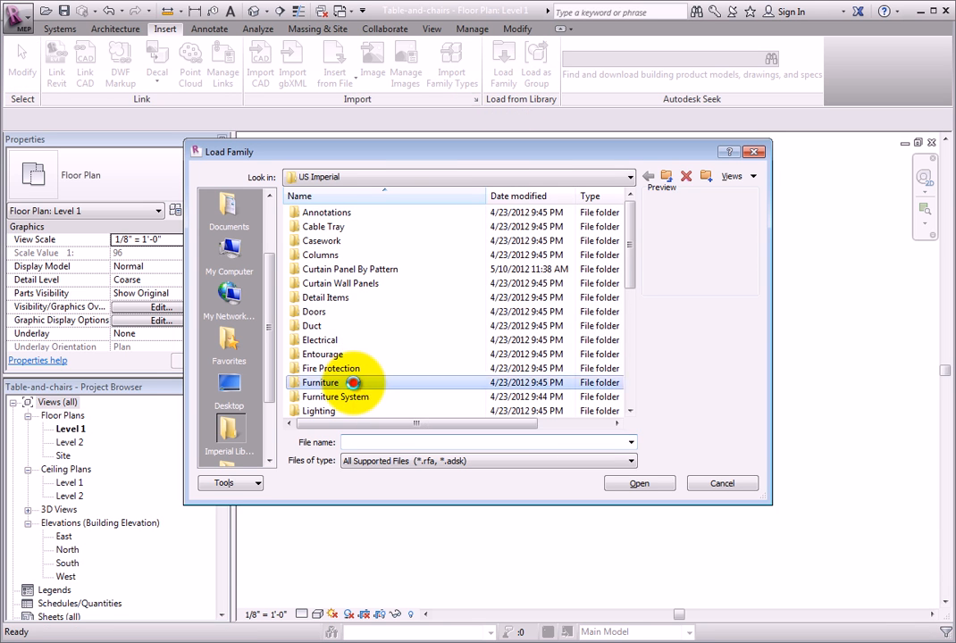
pyautogui.doubleClick(354, 384)
pyautogui.doubleClick(345, 255)
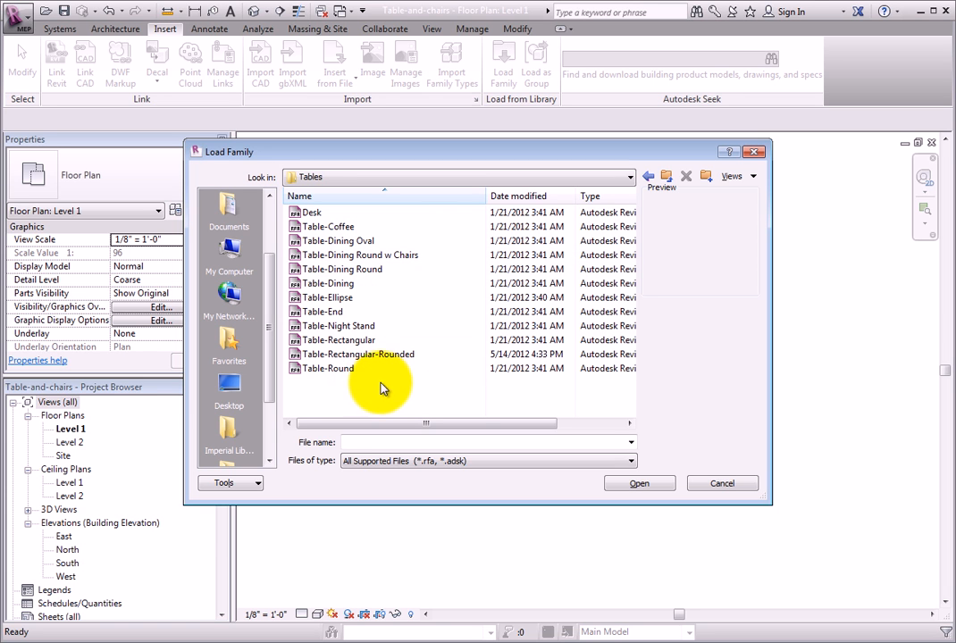
pyautogui.click(394, 339)
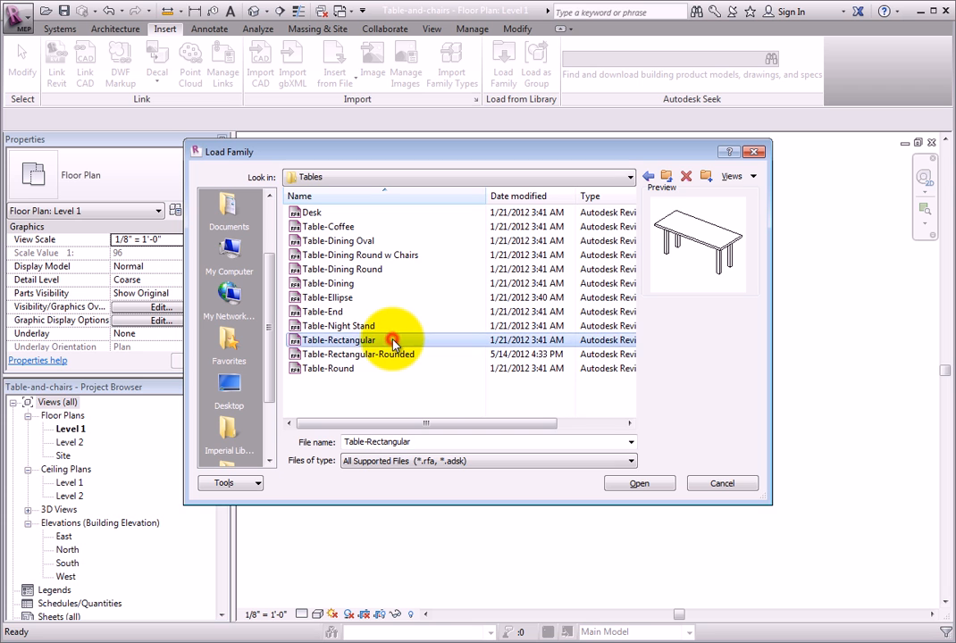
pyautogui.keyDown('ctrl'); pyautogui.click(412, 355); pyautogui.keyUp('ctrl')
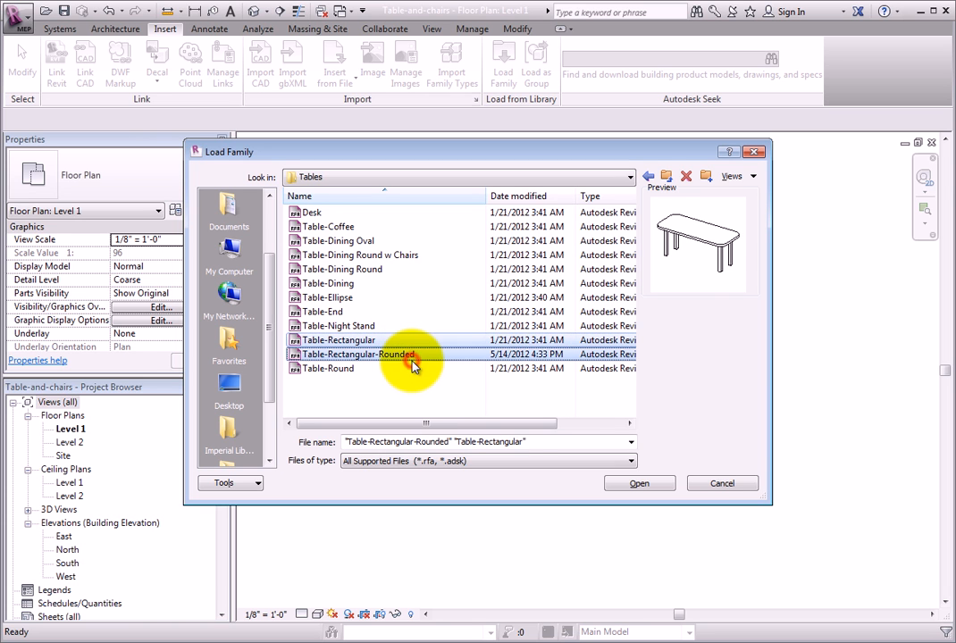
pyautogui.click(639, 483)
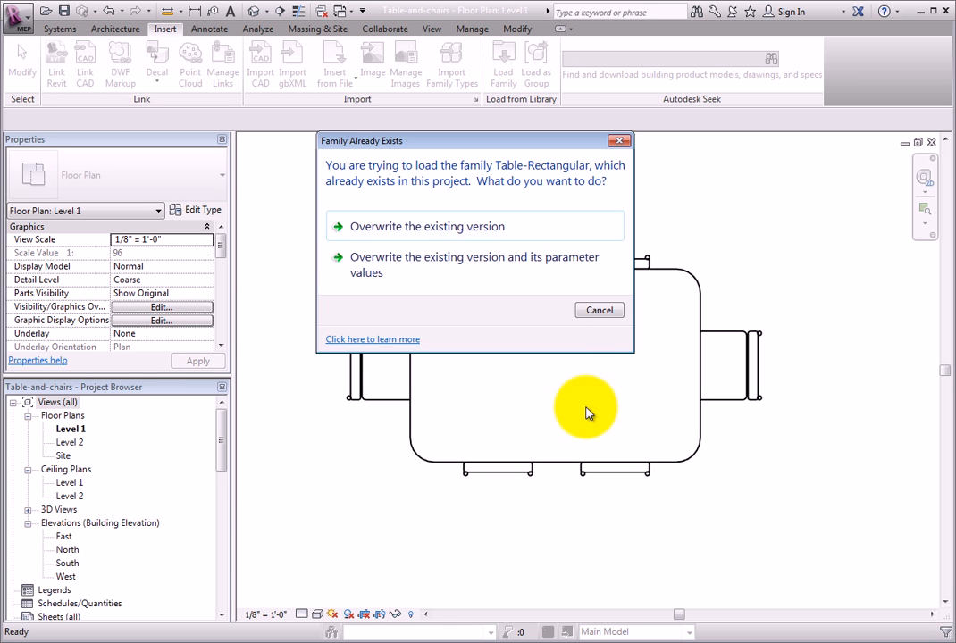
pyautogui.click(529, 234)
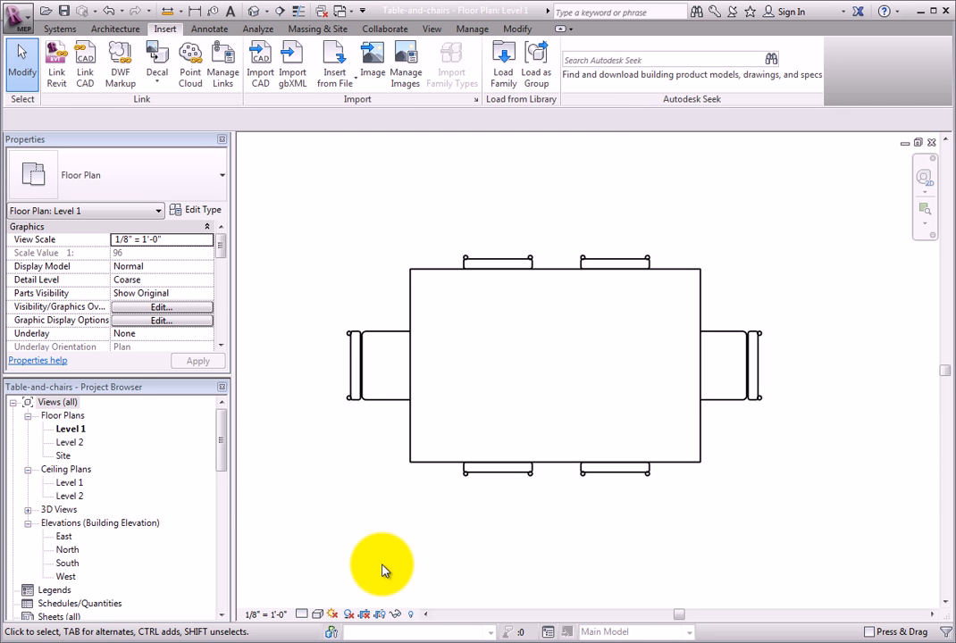
# Open the default 3D view and change the rectangular table between the chairs to the Table-Rectangular-Rounded 72" x 30" type
pyautogui.click(254, 11)
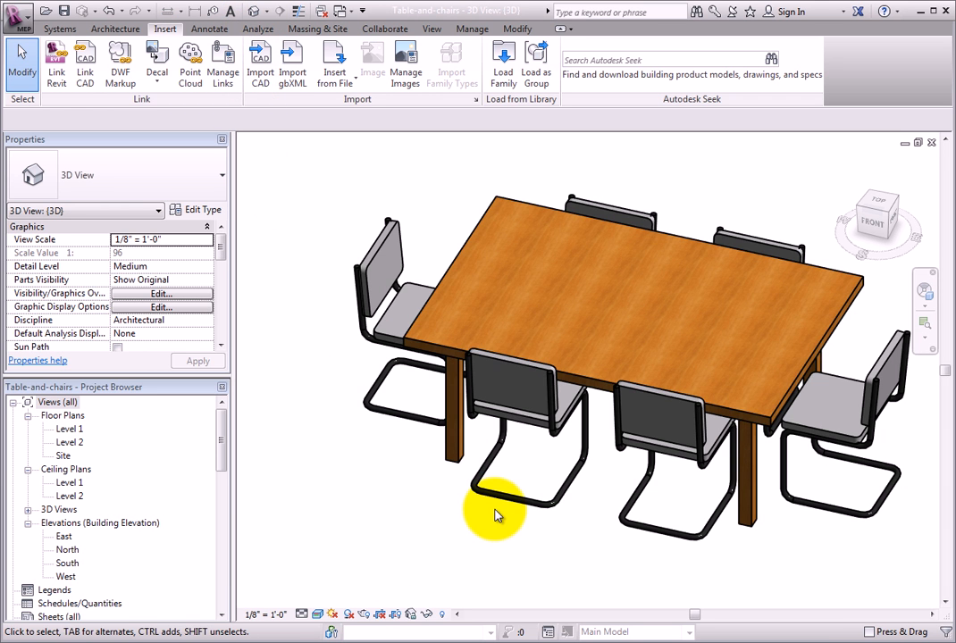
pyautogui.keyDown('shift'); pyautogui.moveTo(625, 549); pyautogui.dragTo(551, 527, button='middle'); pyautogui.keyUp('shift')
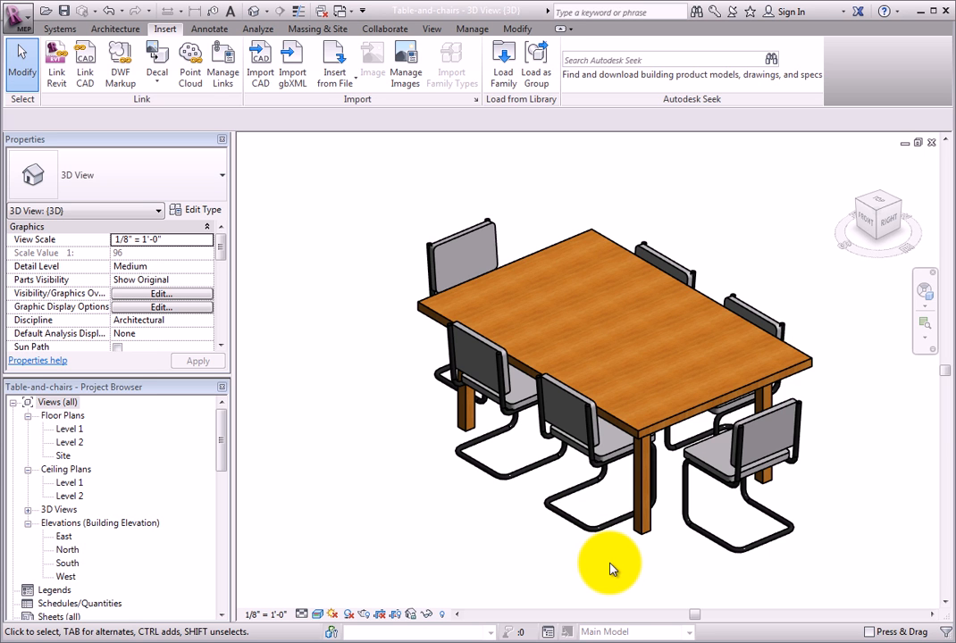
pyautogui.click(639, 515)
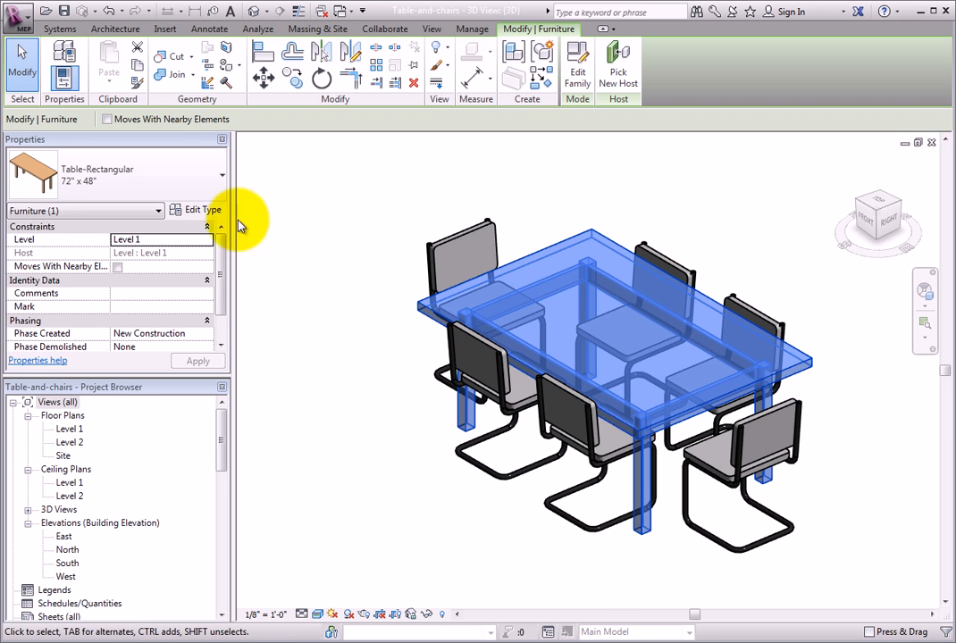
pyautogui.click(218, 190)
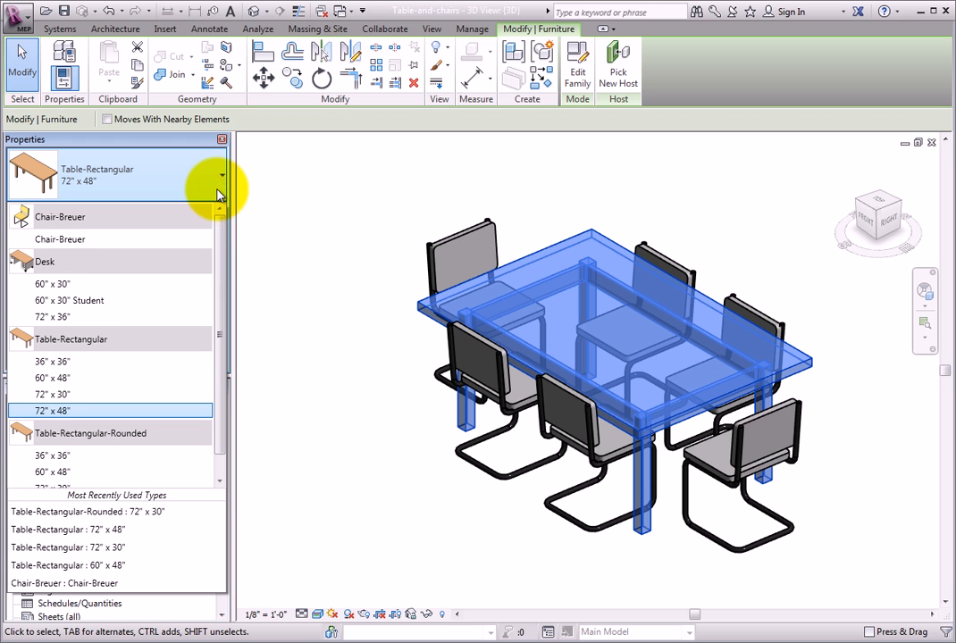
pyautogui.moveTo(217, 257); pyautogui.dragTo(224, 316)
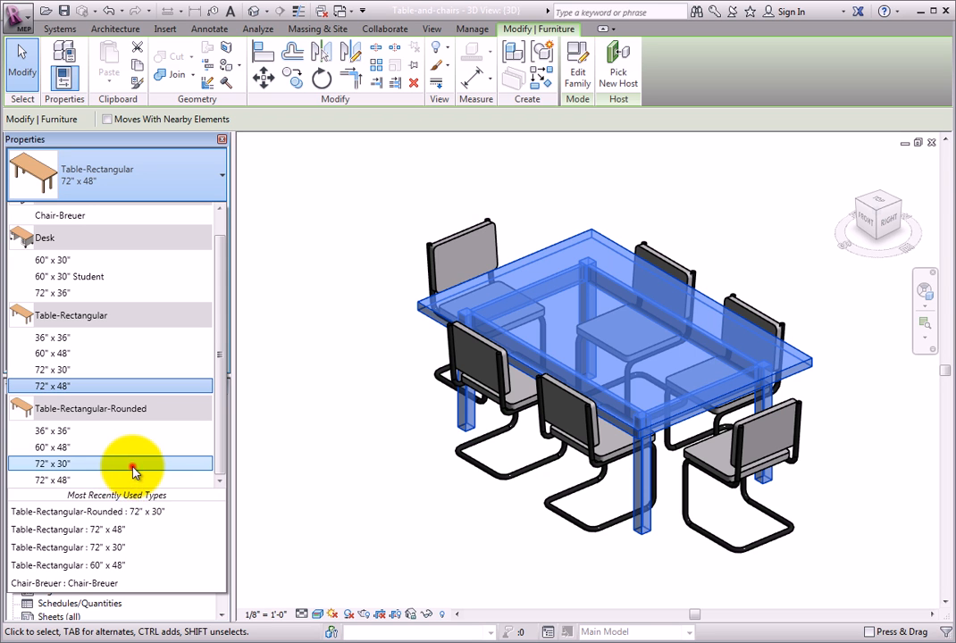
pyautogui.click(131, 464)
pyautogui.click(302, 487)
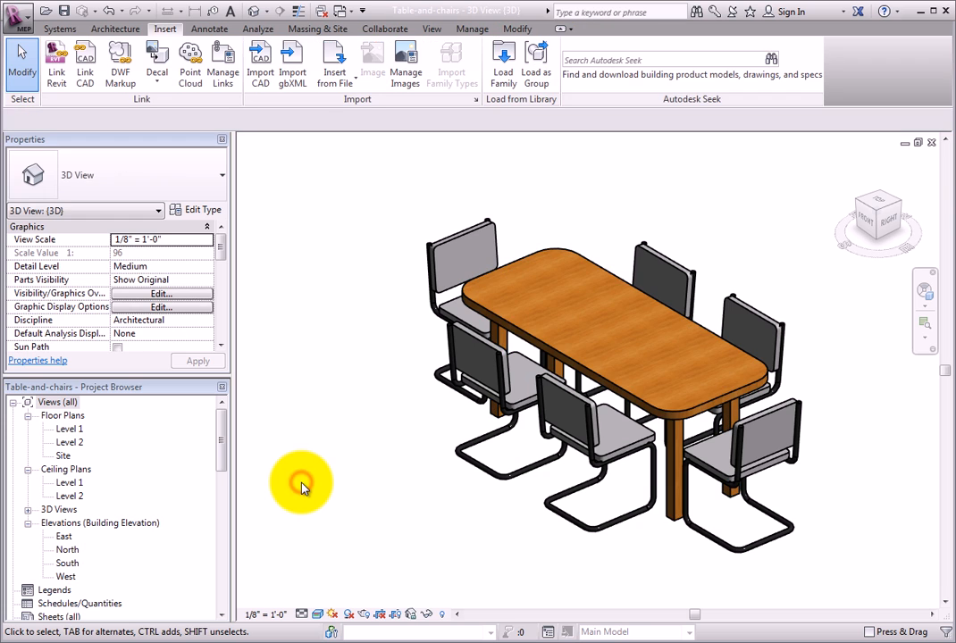